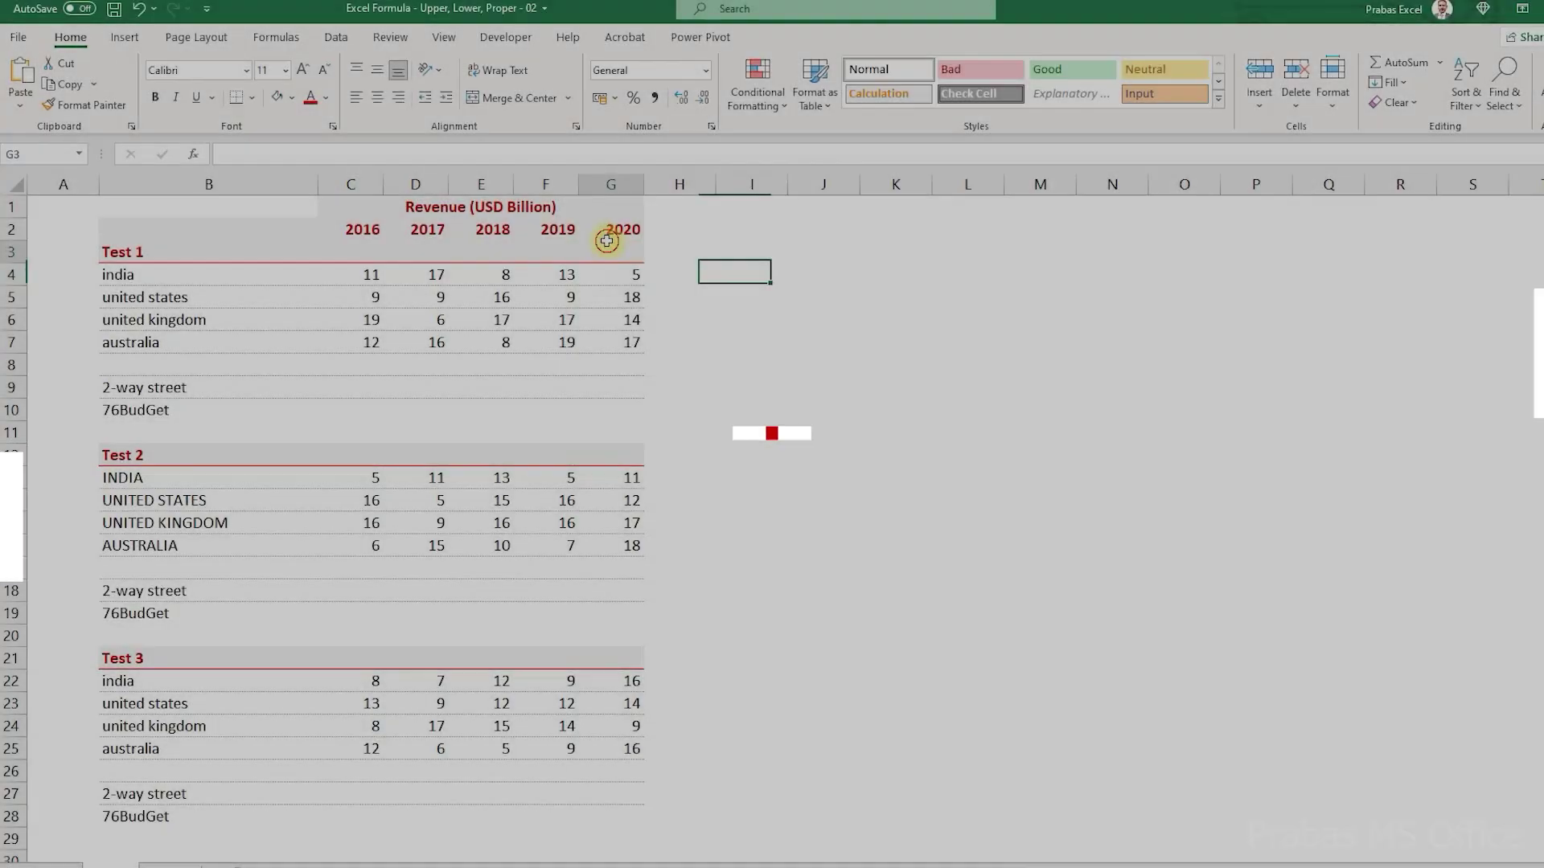
- Select the Test 1 text entries in column B
{"action": "left_click", "coordinate": [534, 685]}
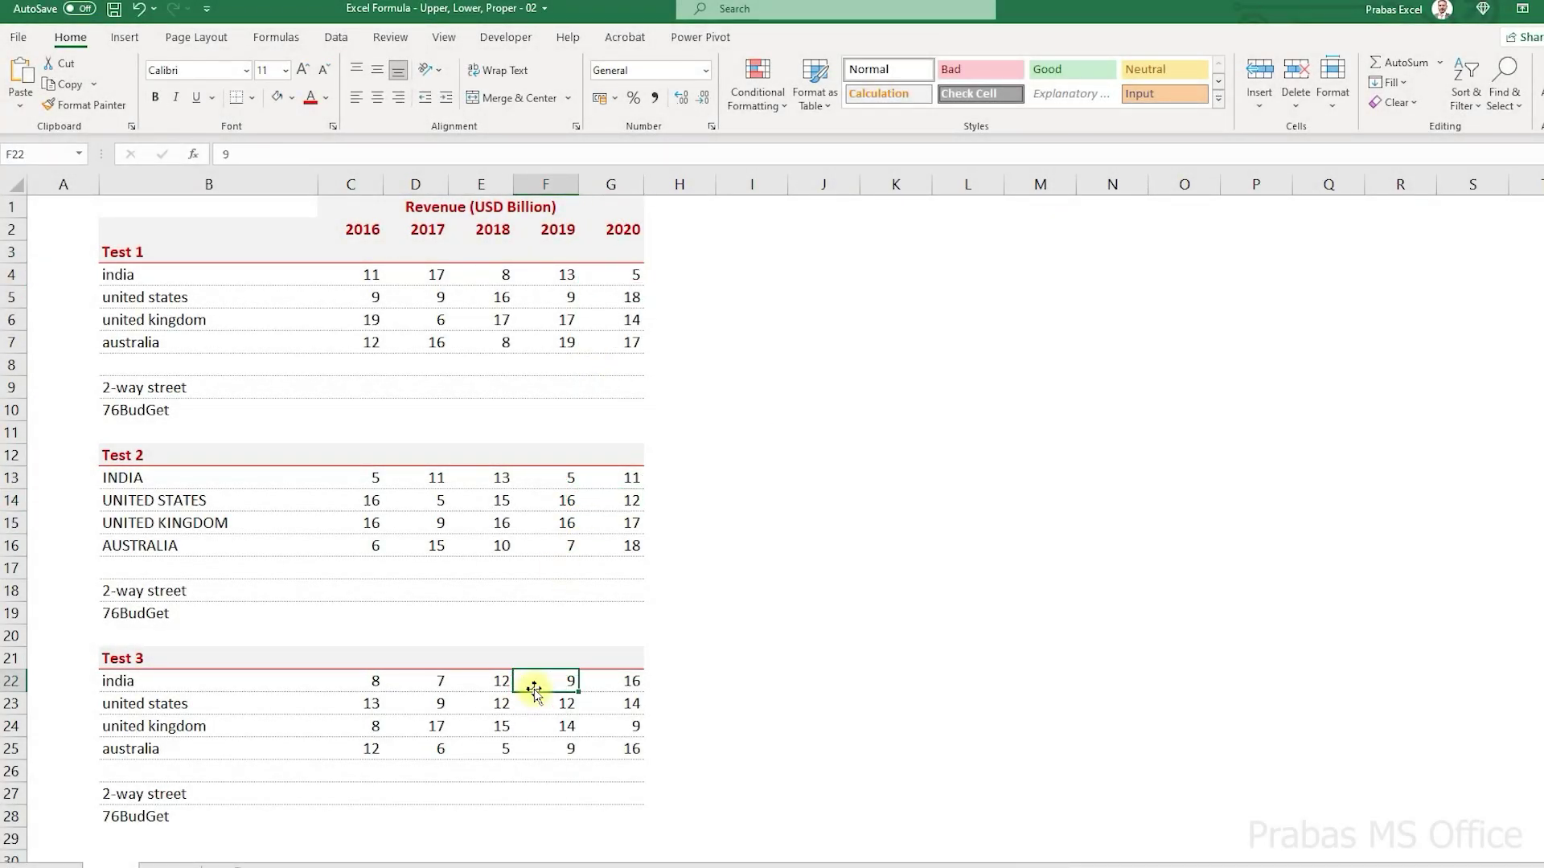
{"action": "left_click", "coordinate": [683, 254]}
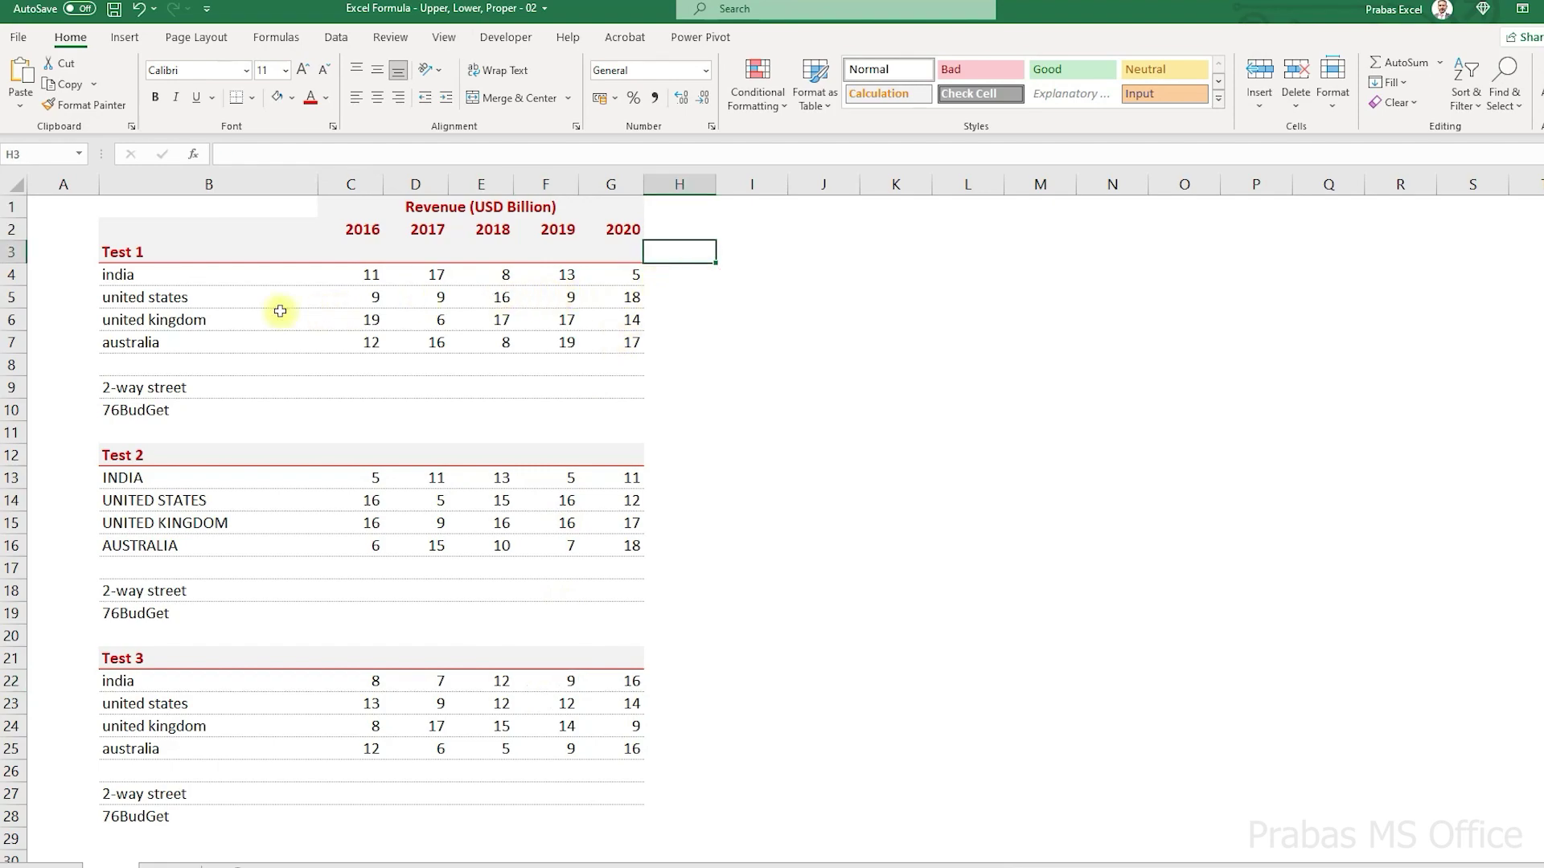
{"action": "left_click_drag", "start_coordinate": [136, 272], "coordinate": [141, 413]}
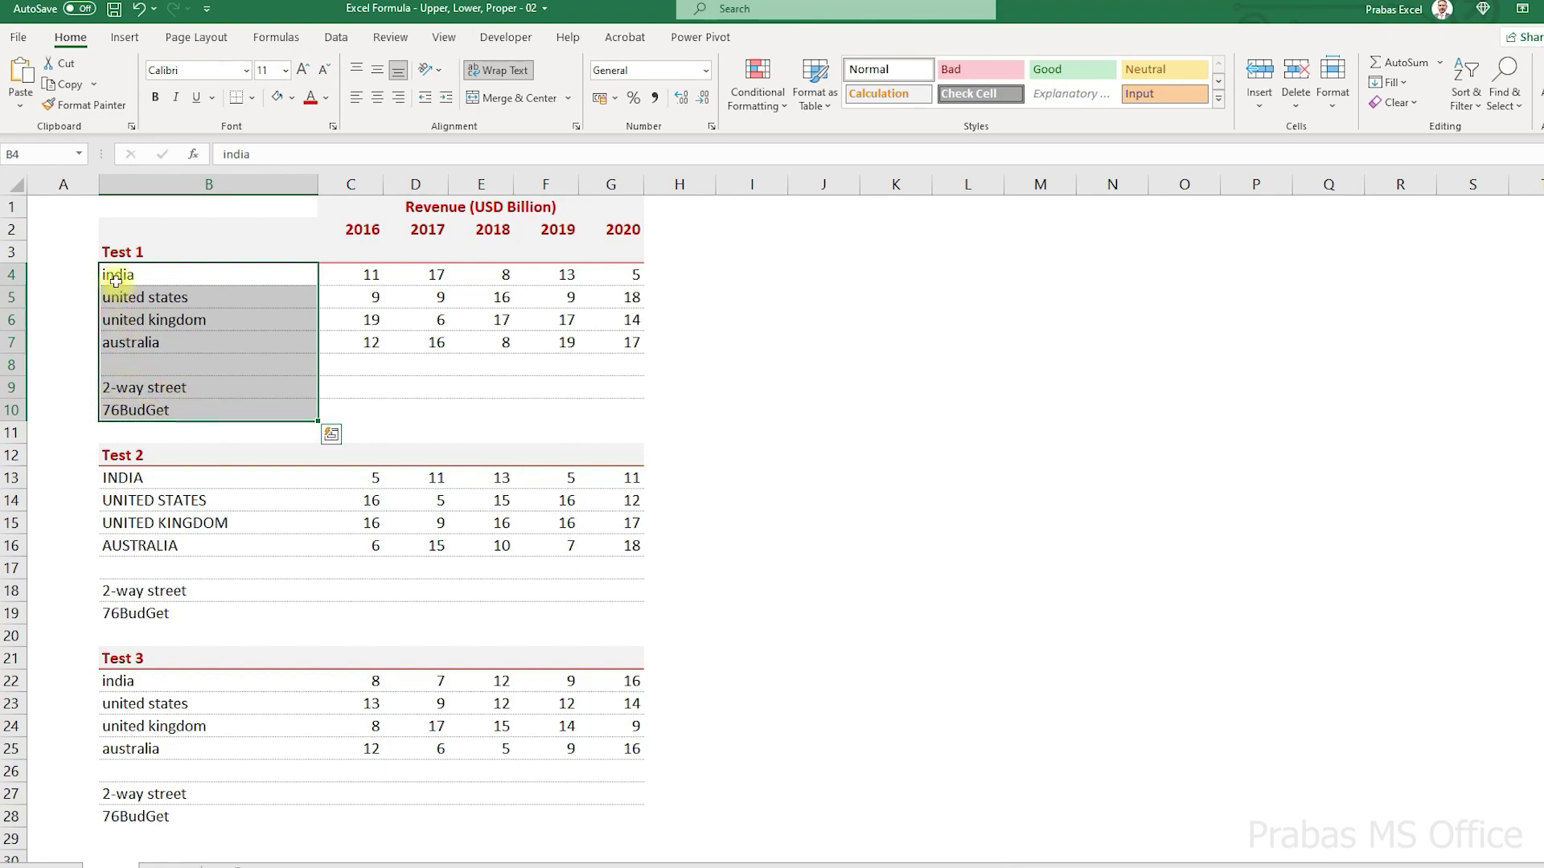
- Enter =UPPER(B4) in I4 and fill it down to I10
{"action": "left_click", "coordinate": [731, 280]}
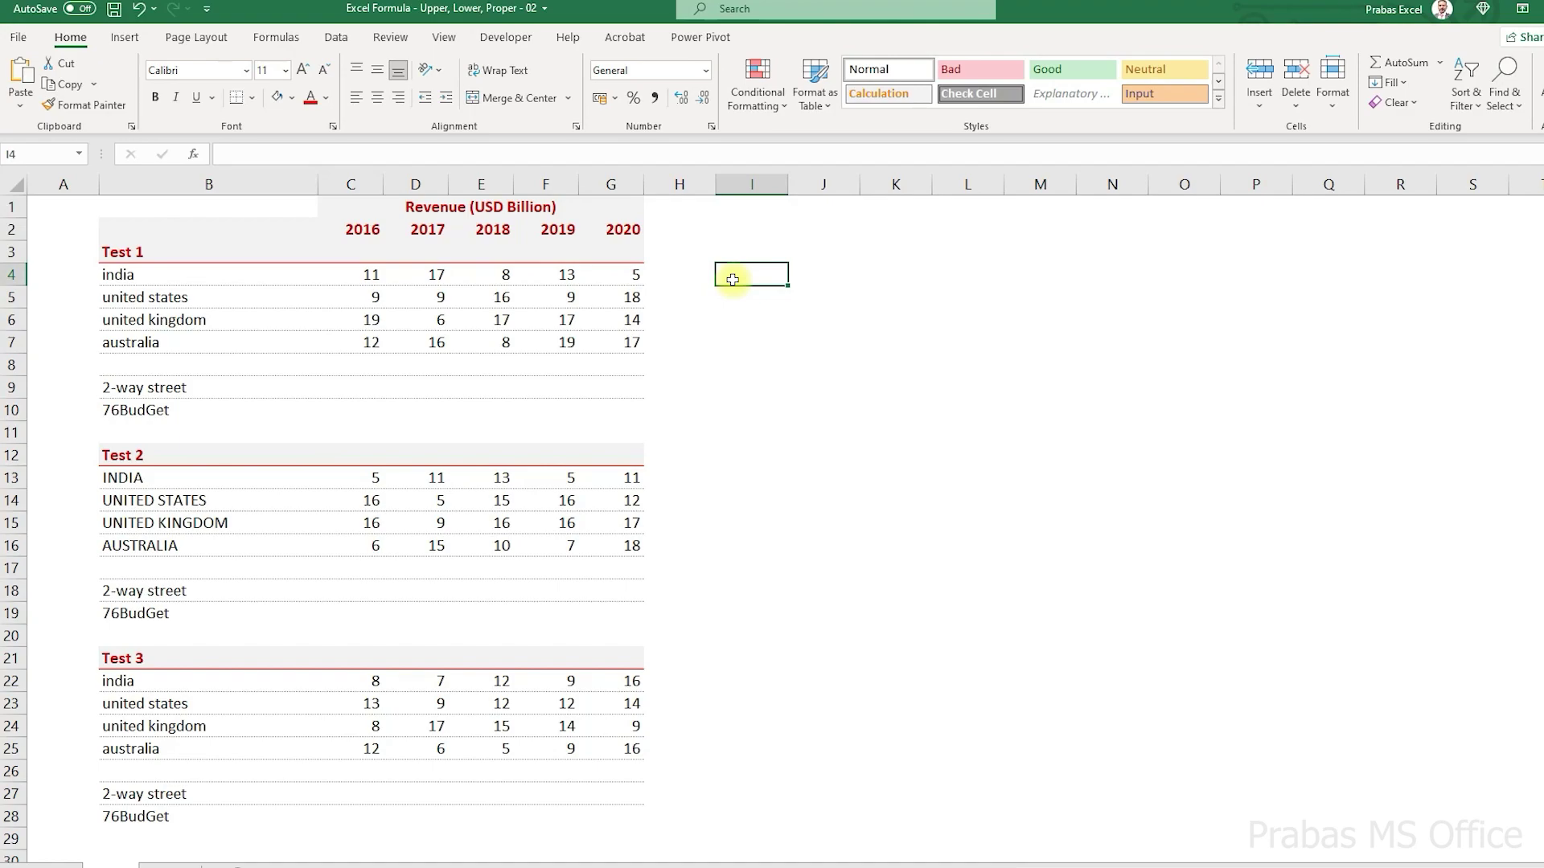
{"action": "type", "text": "=upp"}
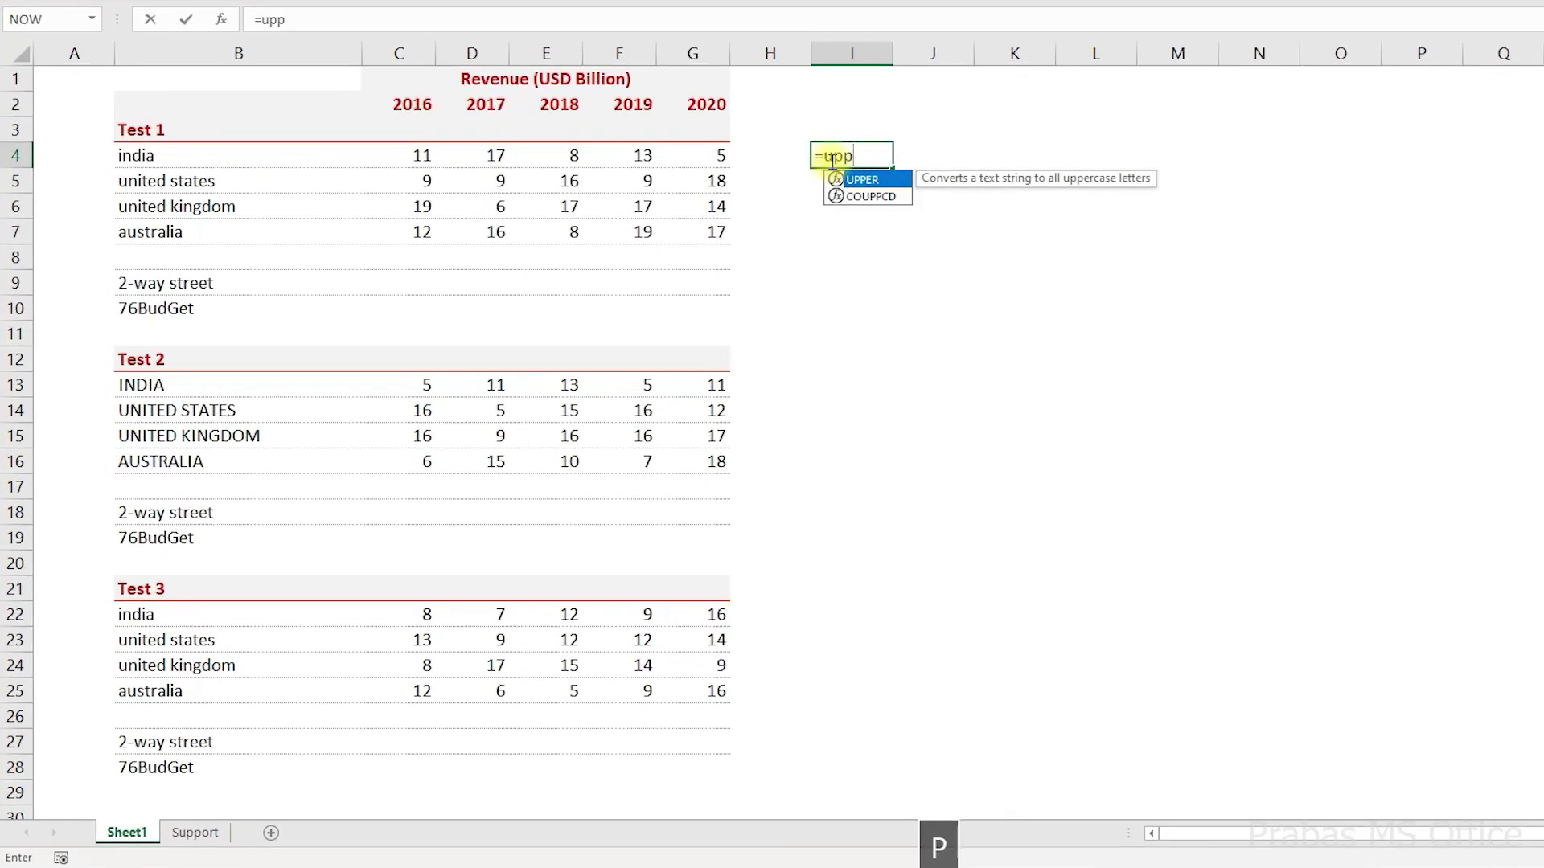
{"action": "key", "text": "Tab"}
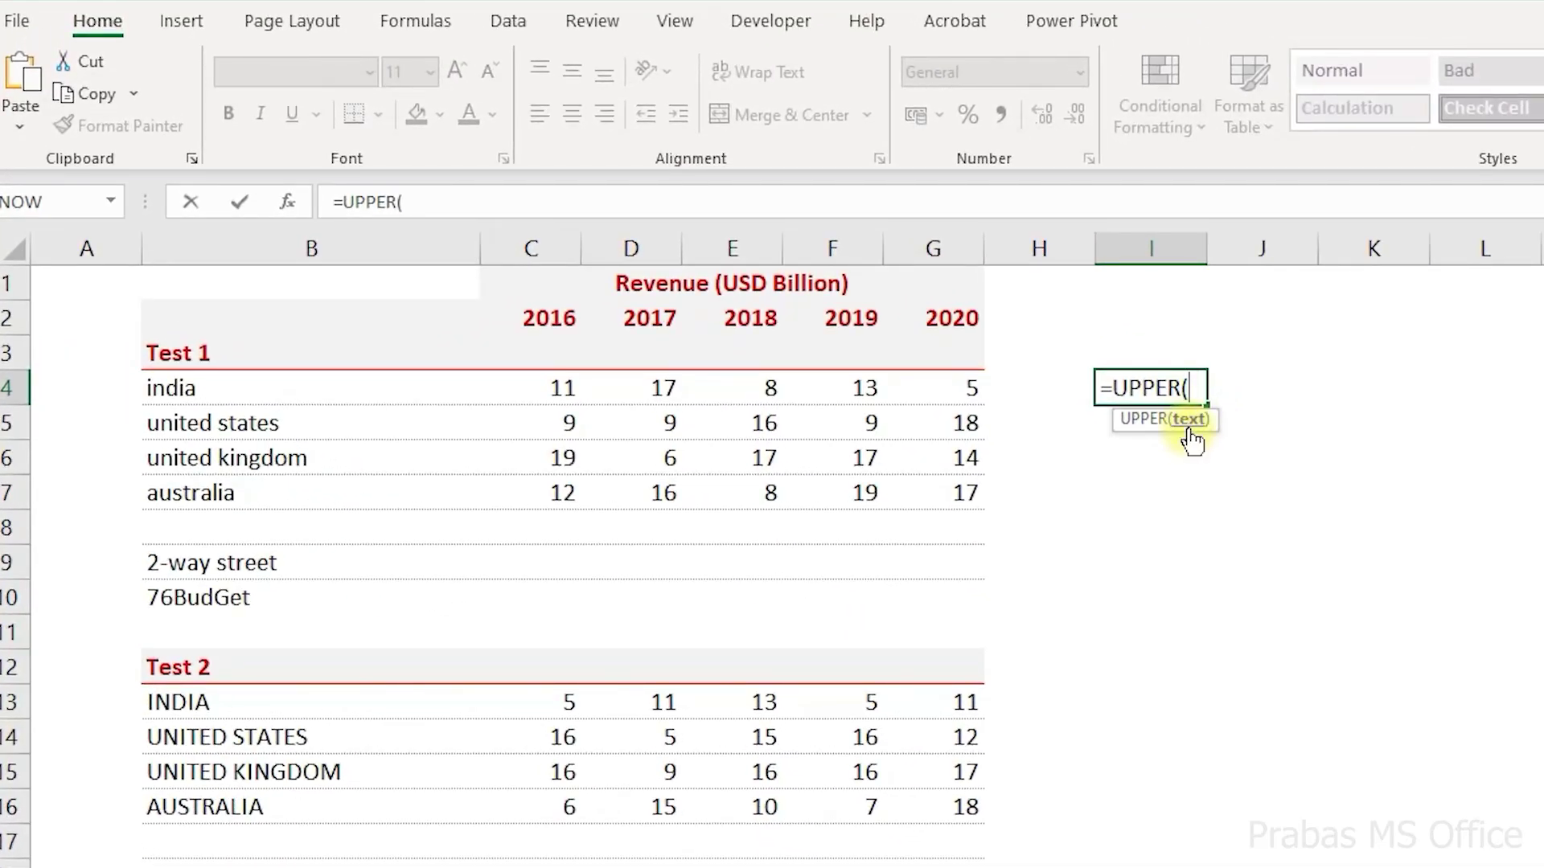
{"action": "left_click", "coordinate": [173, 391]}
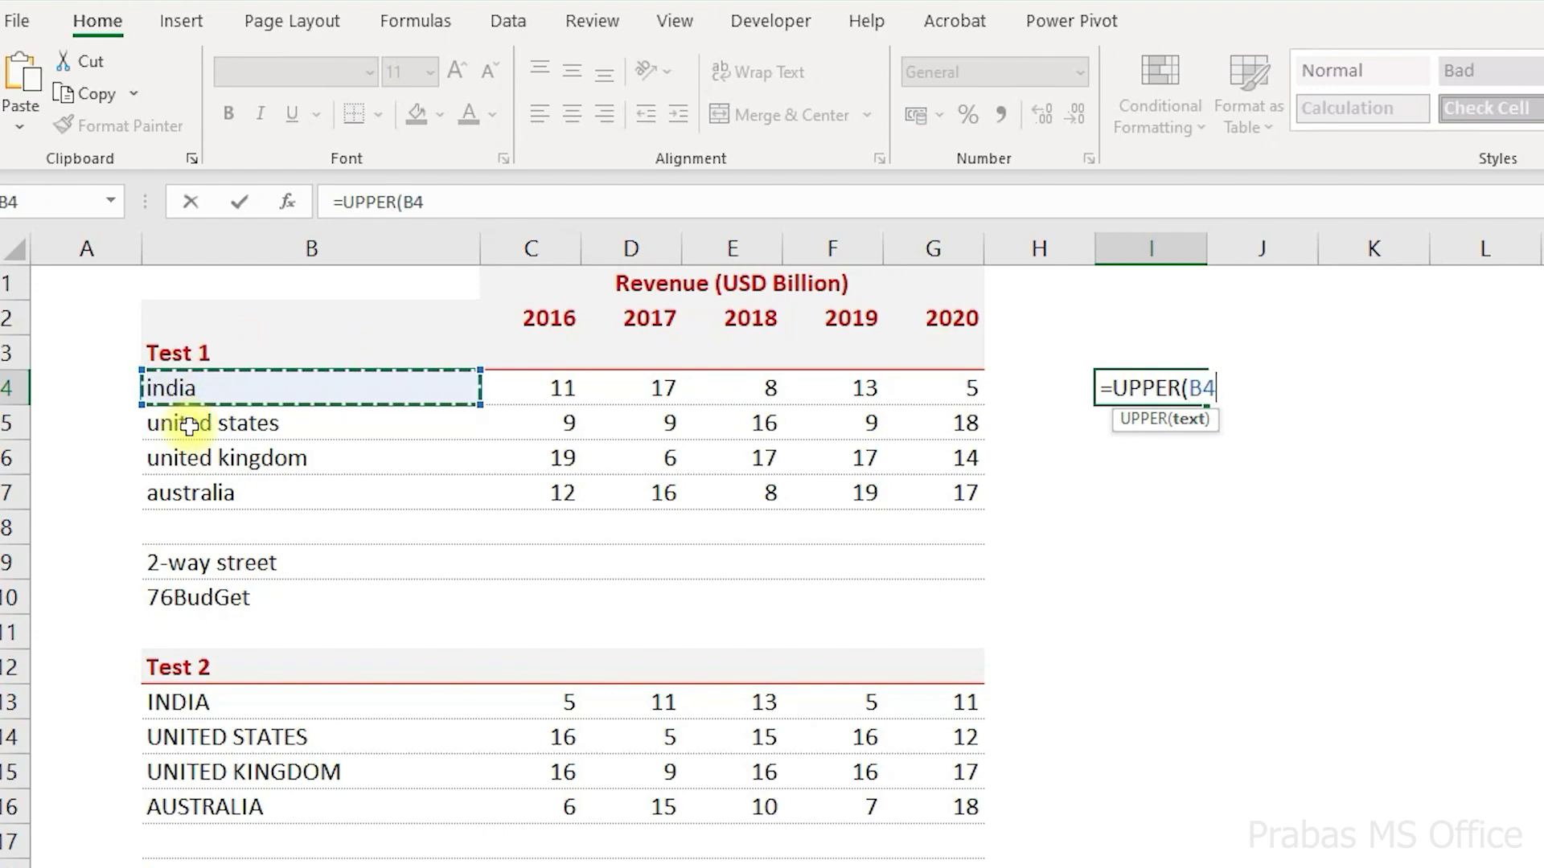
{"action": "key", "text": "Return"}
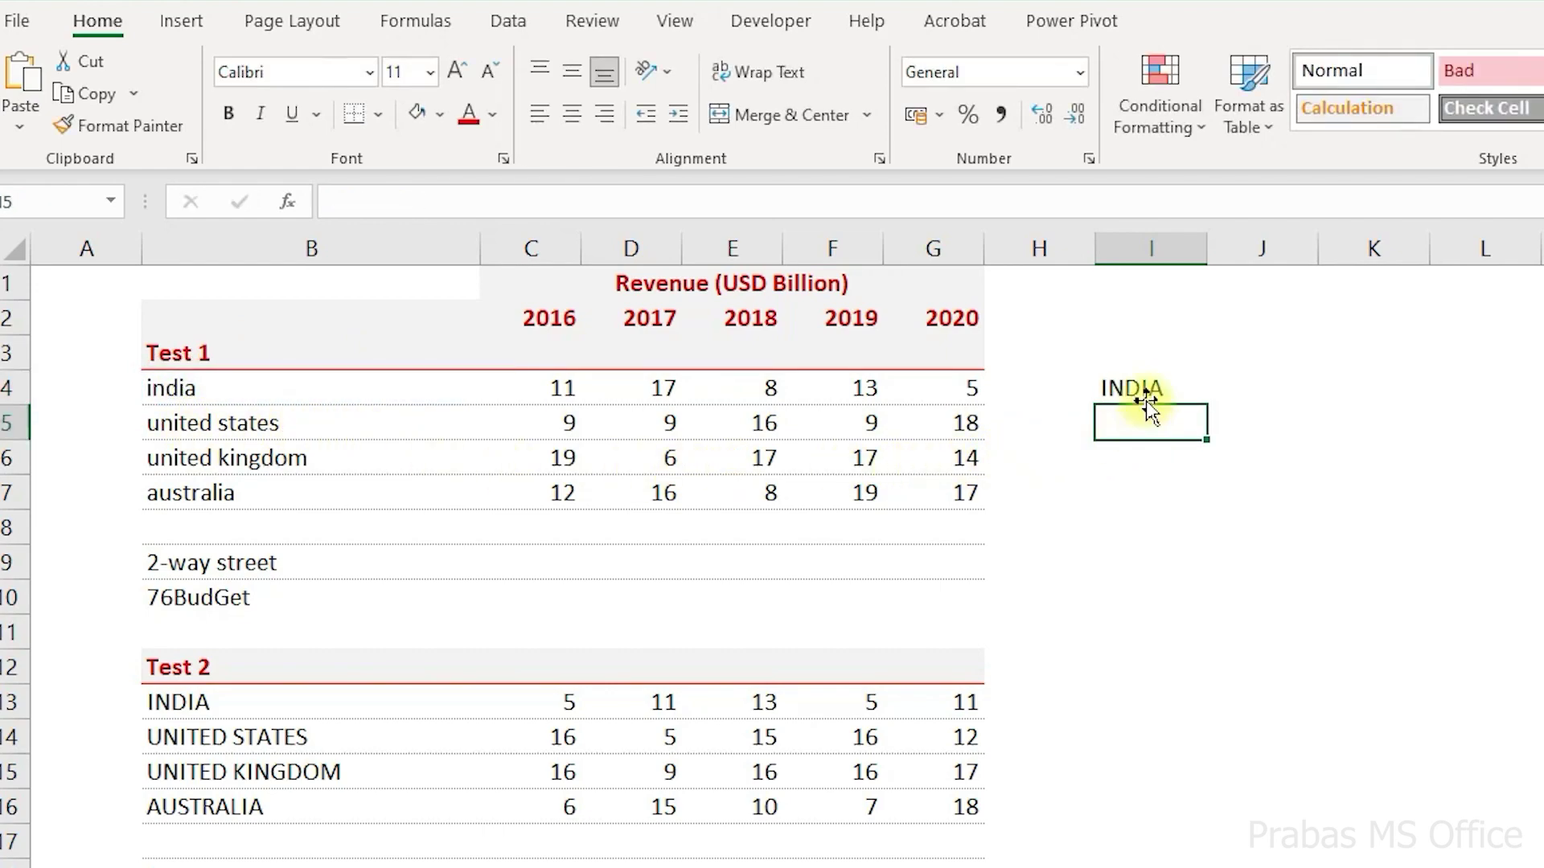
{"action": "left_click", "coordinate": [1147, 386]}
{"action": "left_click_drag", "start_coordinate": [1206, 405], "coordinate": [1204, 609]}
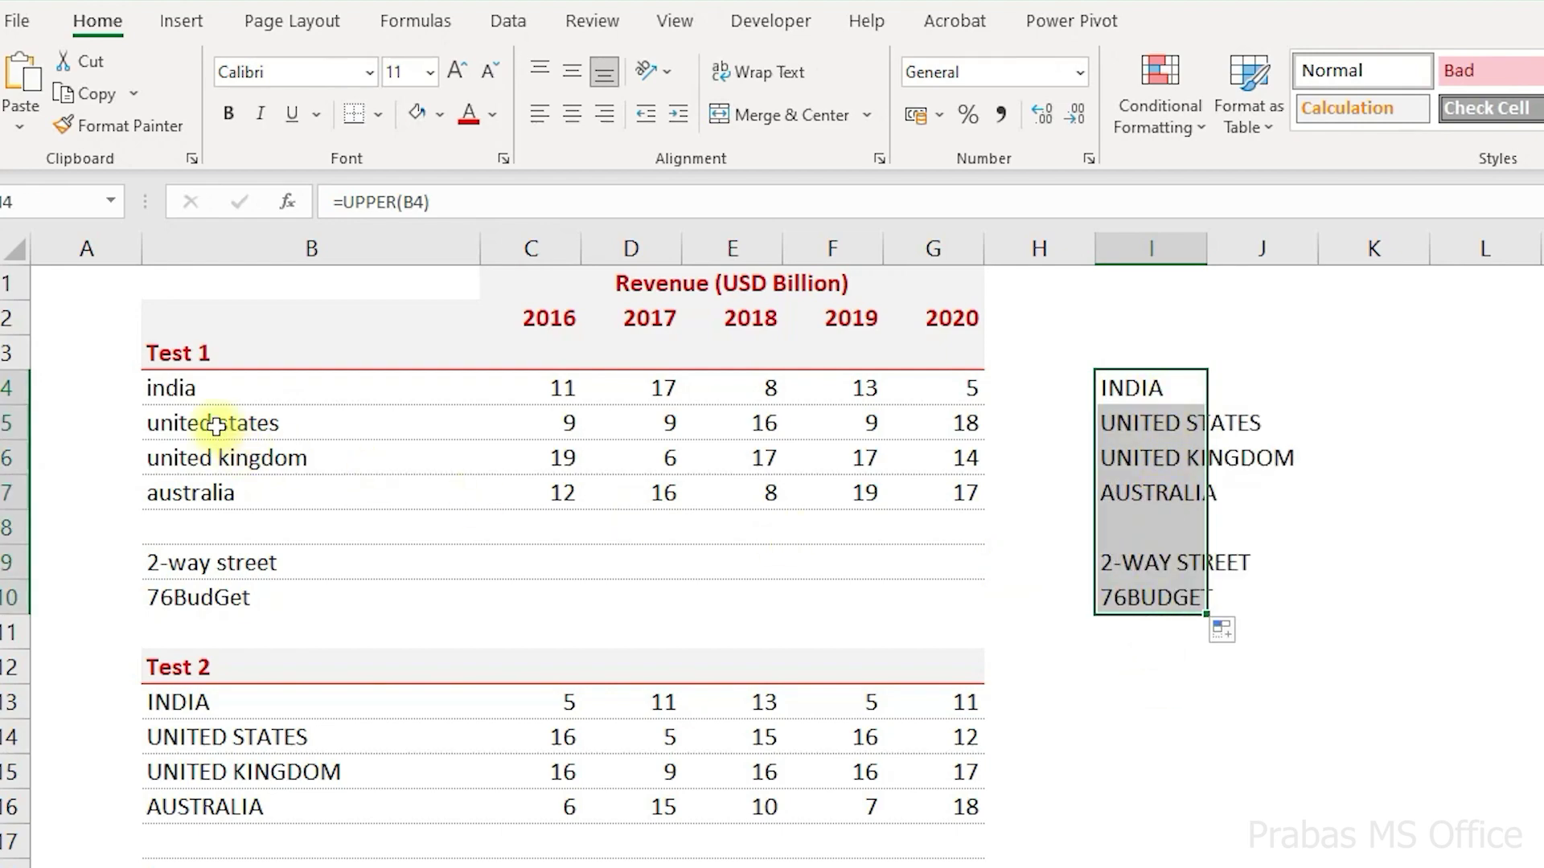
- Compare the original B4:B10 entries with the uppercase results in I4:I10 and inspect the INDIA formula
{"action": "left_click", "coordinate": [213, 396]}
{"action": "left_click_drag", "start_coordinate": [212, 435], "coordinate": [191, 591]}
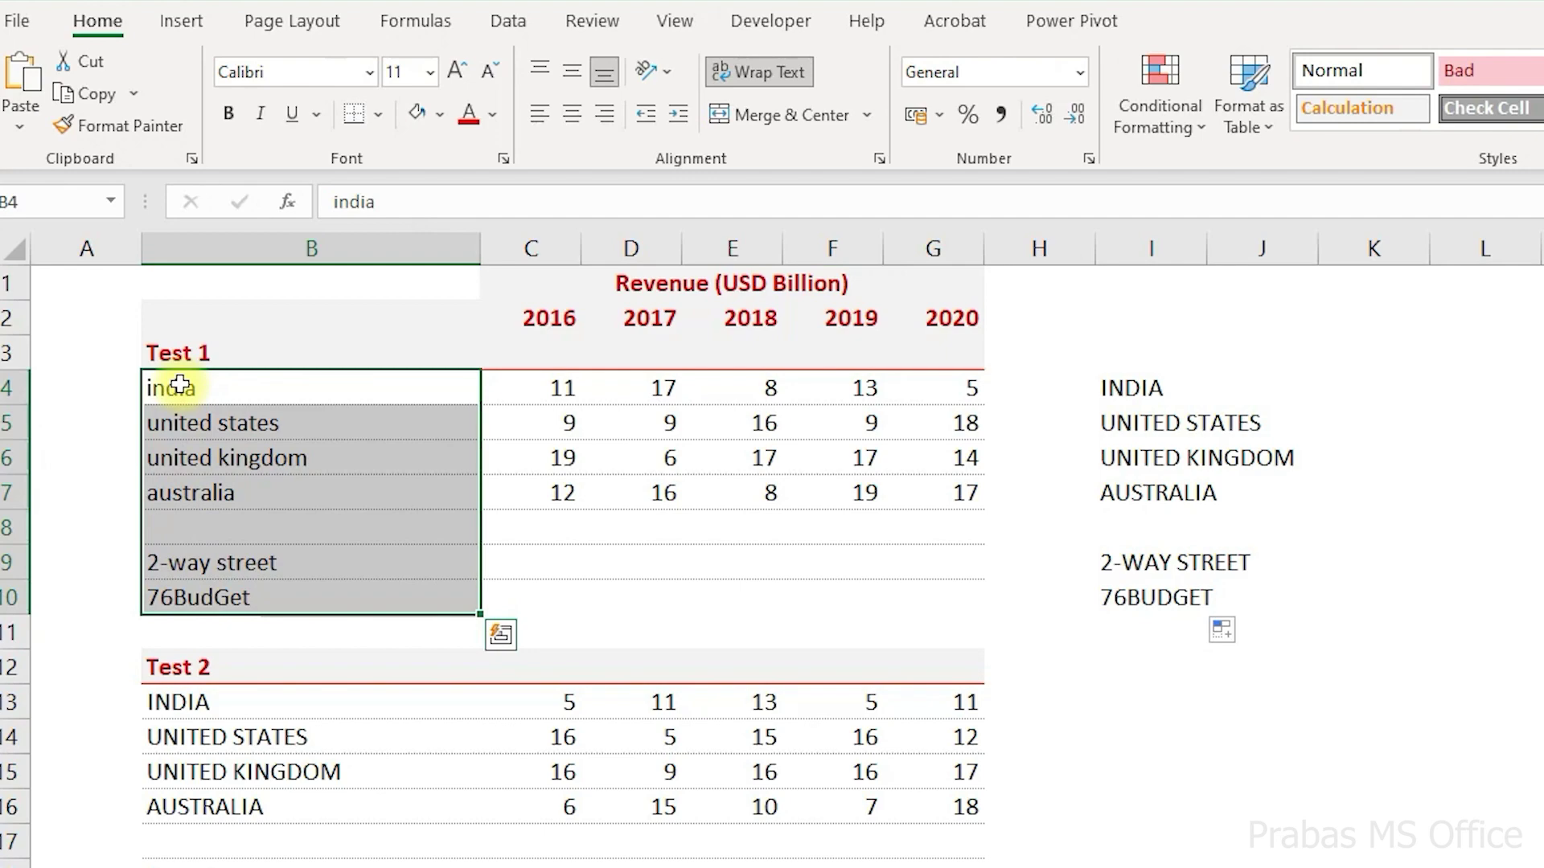
{"action": "left_click_drag", "start_coordinate": [1109, 384], "coordinate": [1134, 599]}
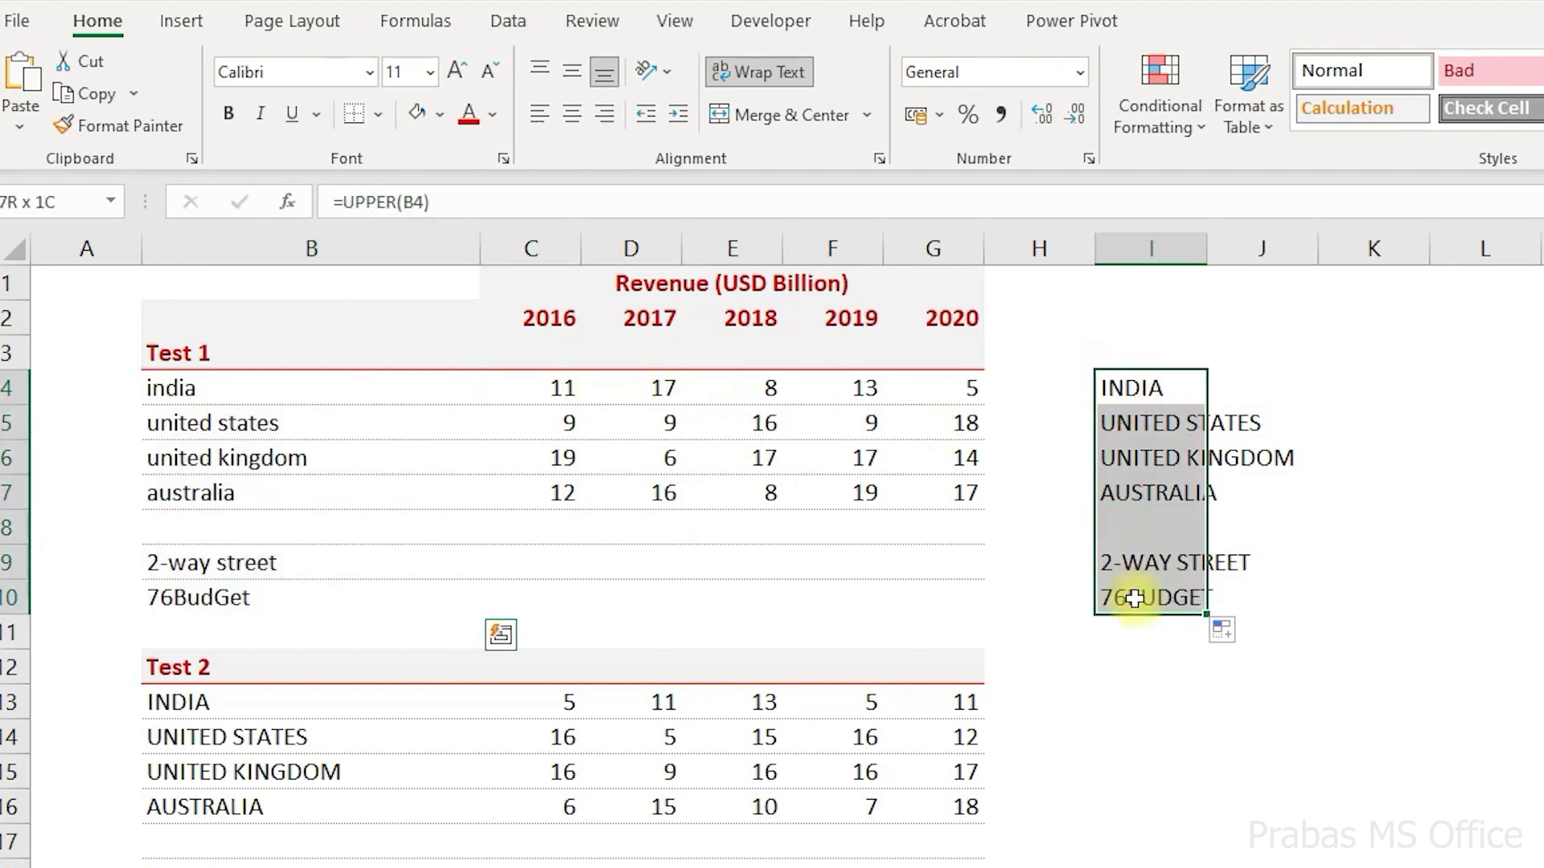
{"action": "double_click", "coordinate": [1152, 389]}
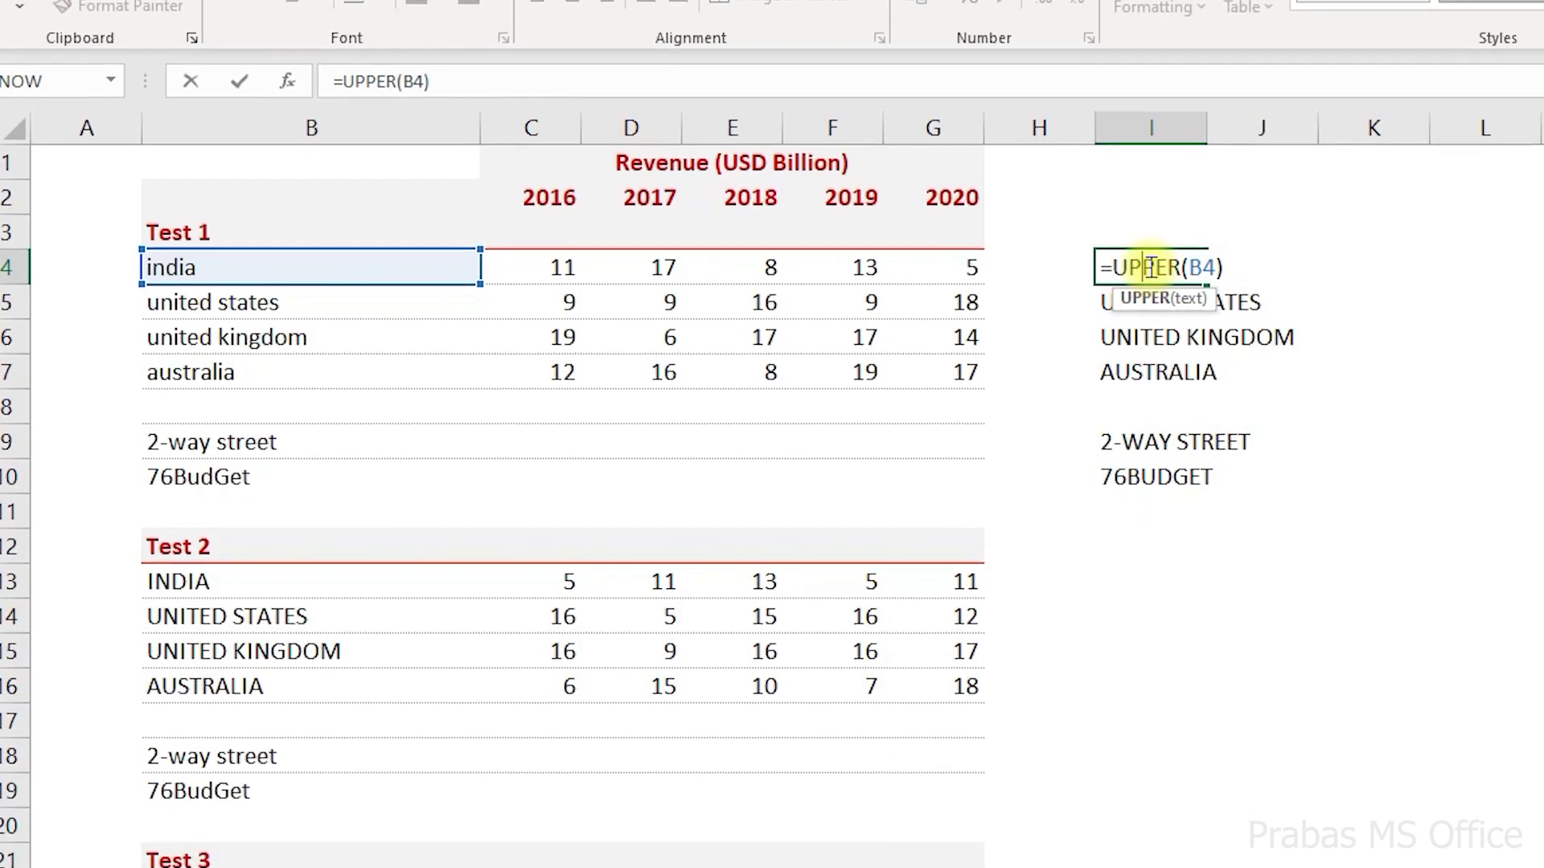
{"action": "key", "text": "Escape"}
- Enter =LOWER(B13) in I13 and fill it down to I19, giving india through 76budget
{"action": "left_click", "coordinate": [1141, 461]}
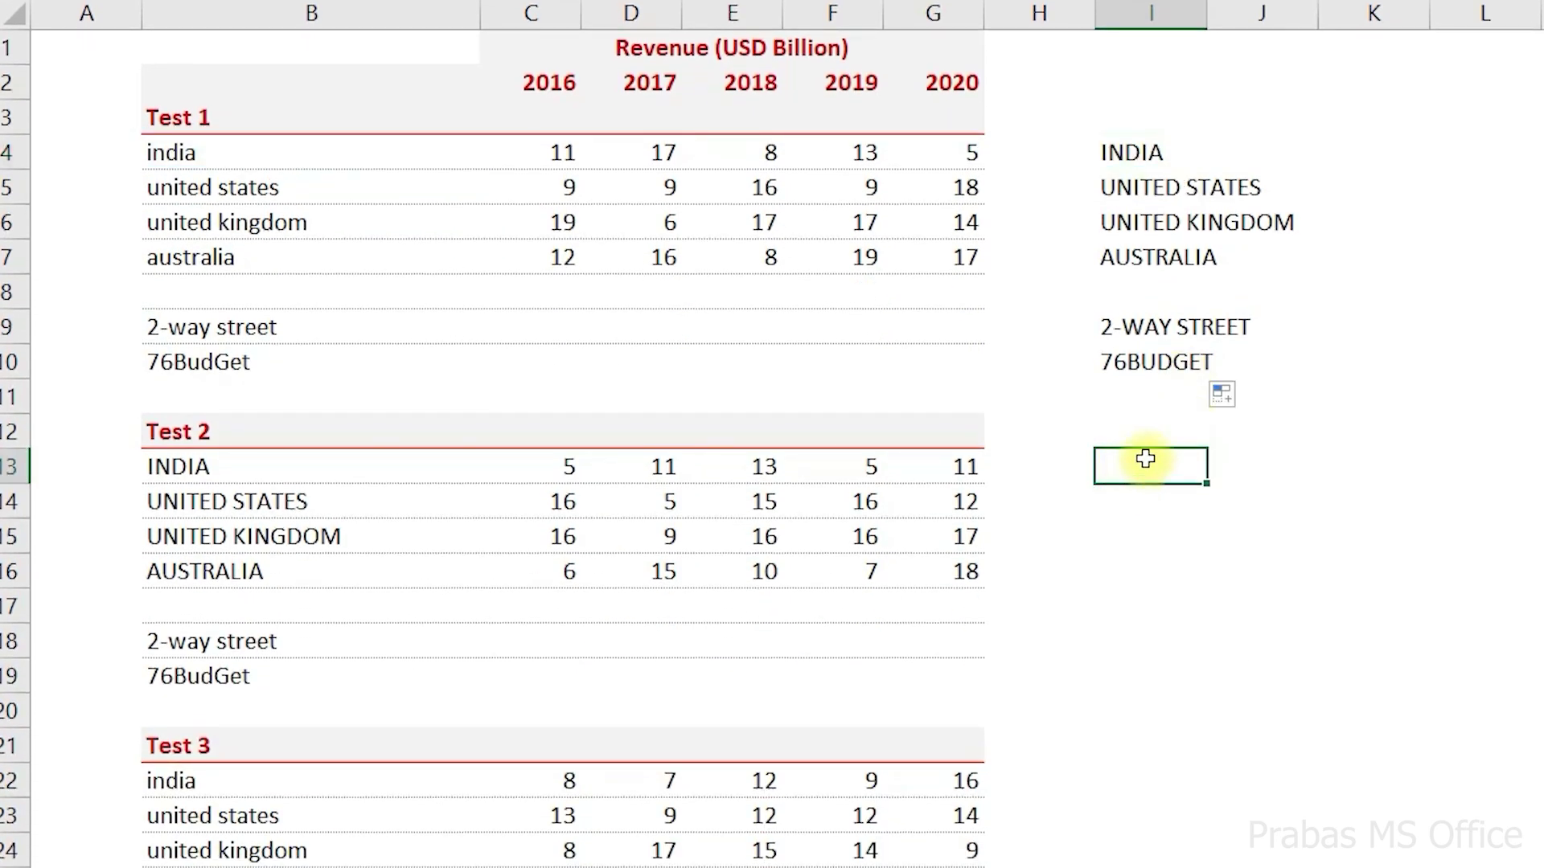
{"action": "type", "text": "=low"}
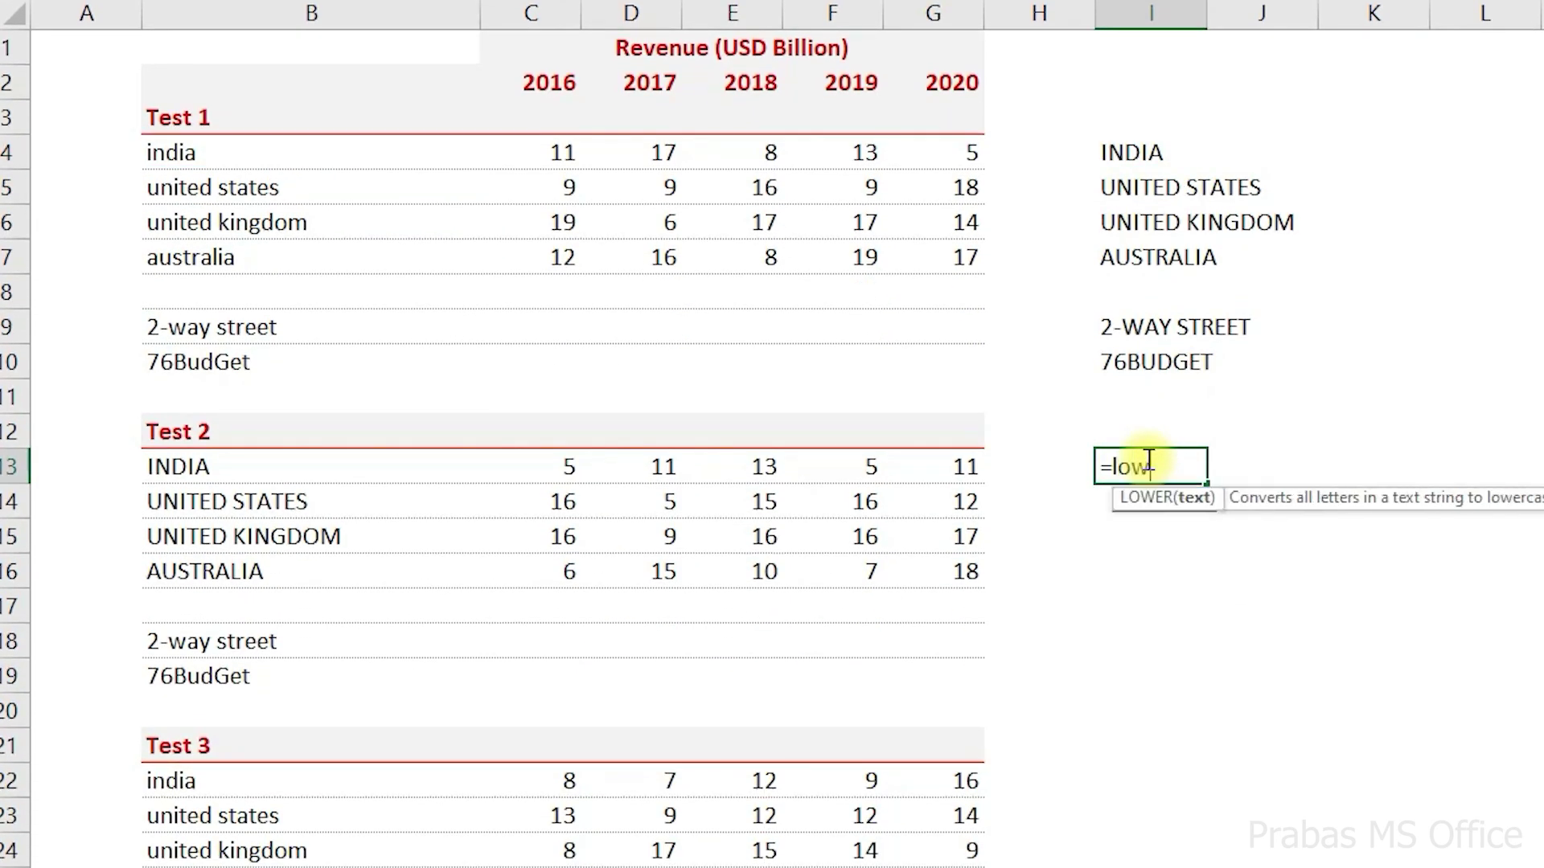
{"action": "key", "text": "Tab"}
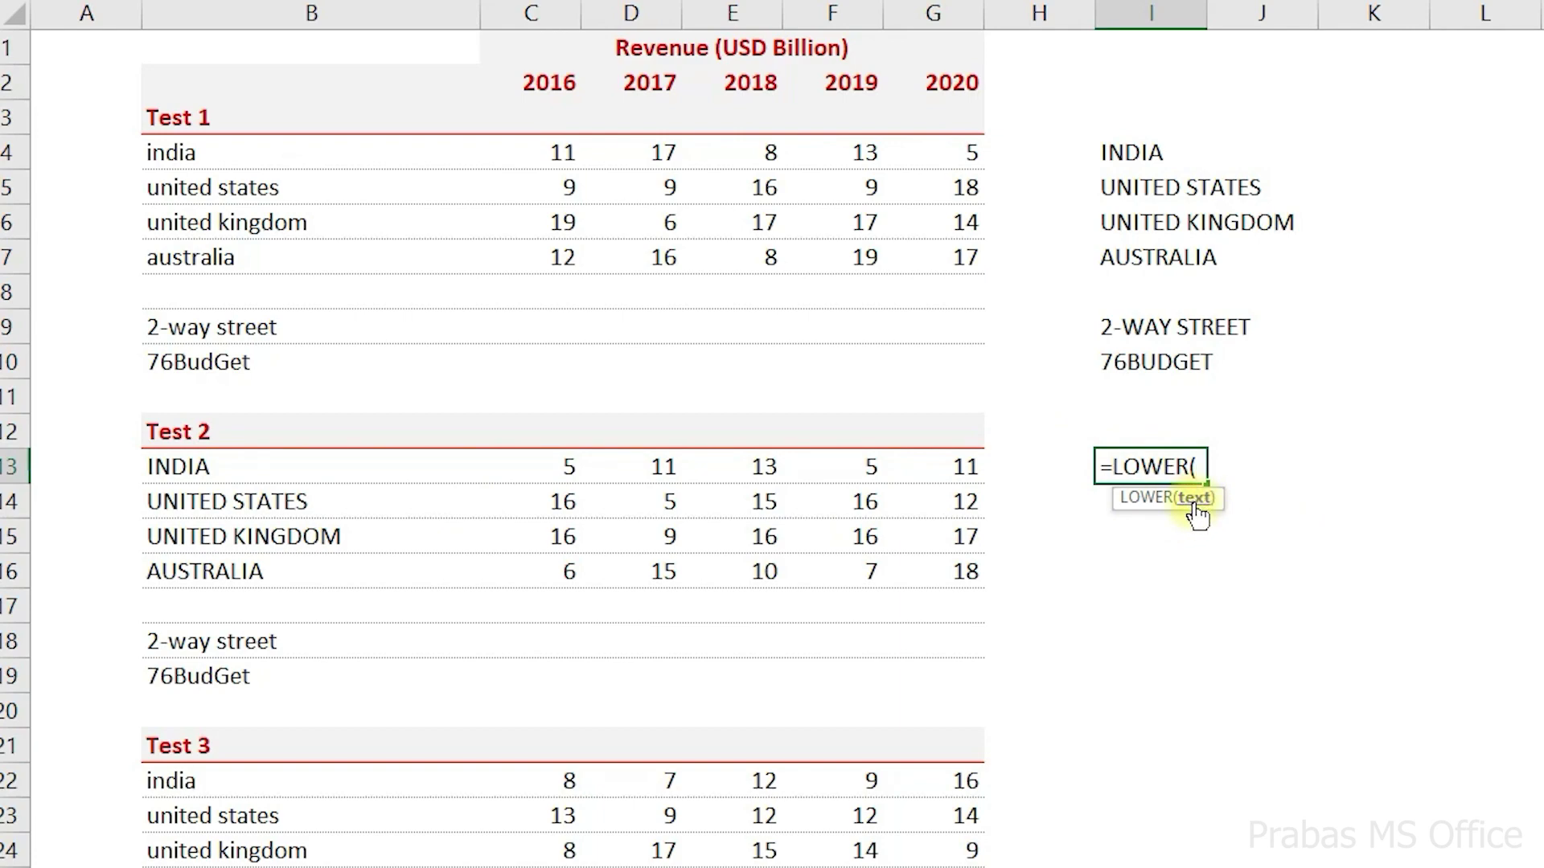
{"action": "left_click", "coordinate": [135, 462]}
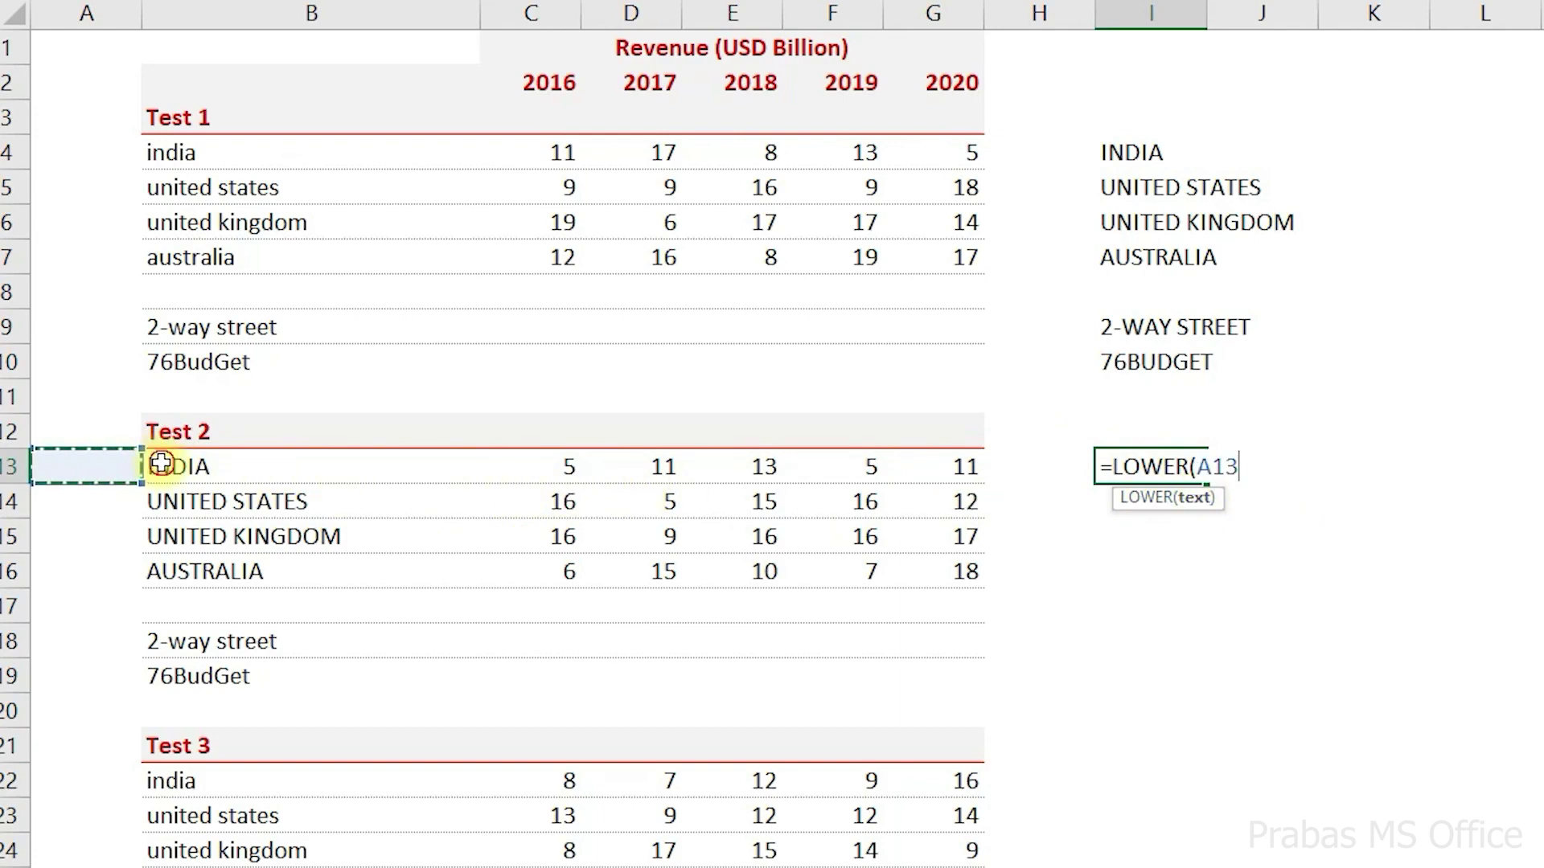
{"action": "left_click", "coordinate": [161, 463]}
{"action": "key", "text": "Return"}
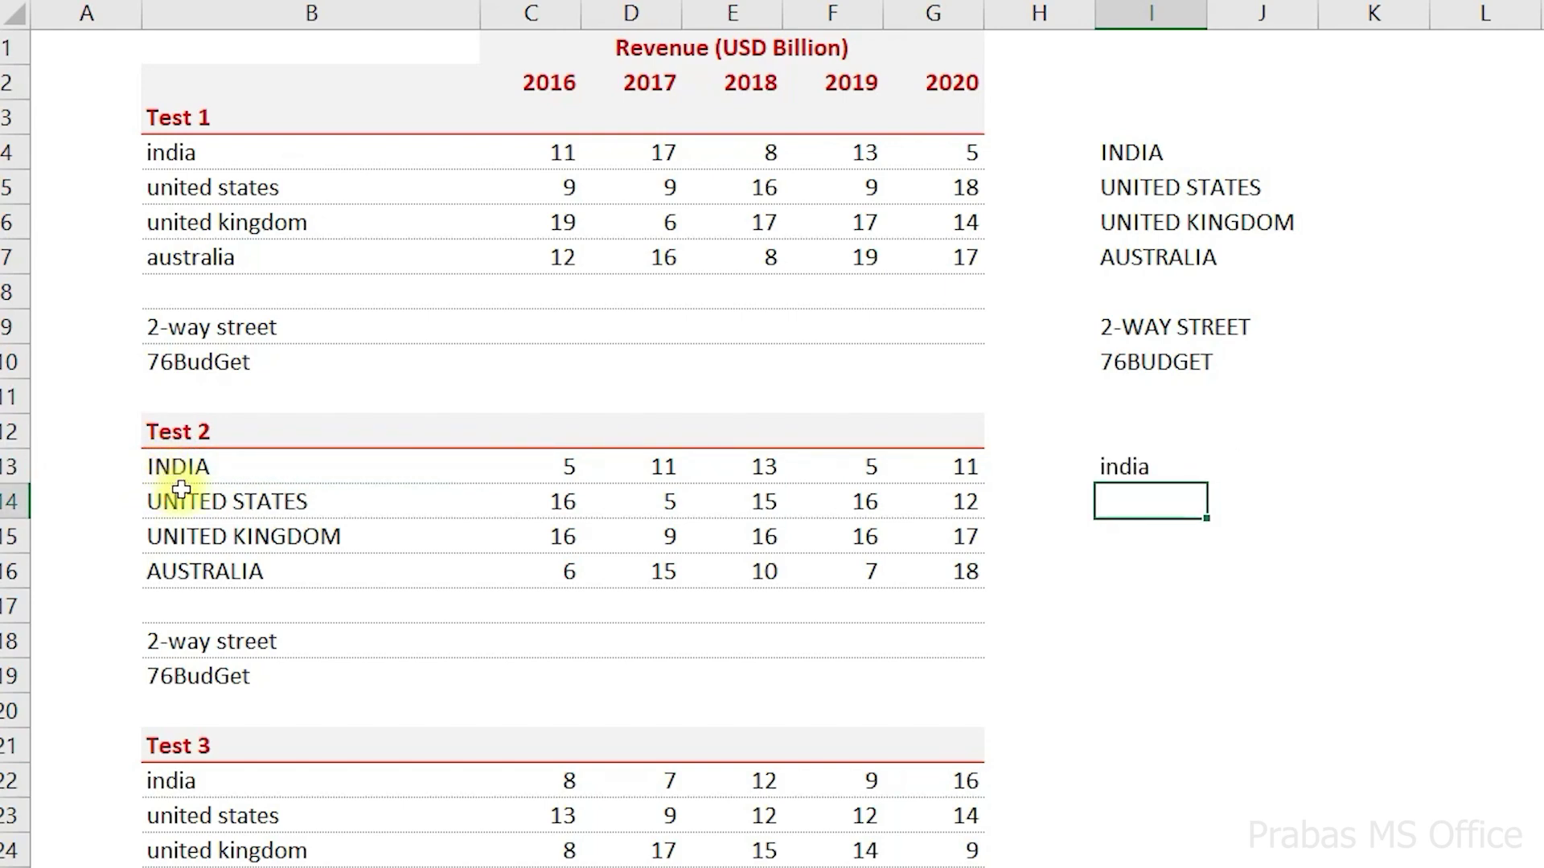
{"action": "left_click", "coordinate": [1120, 462]}
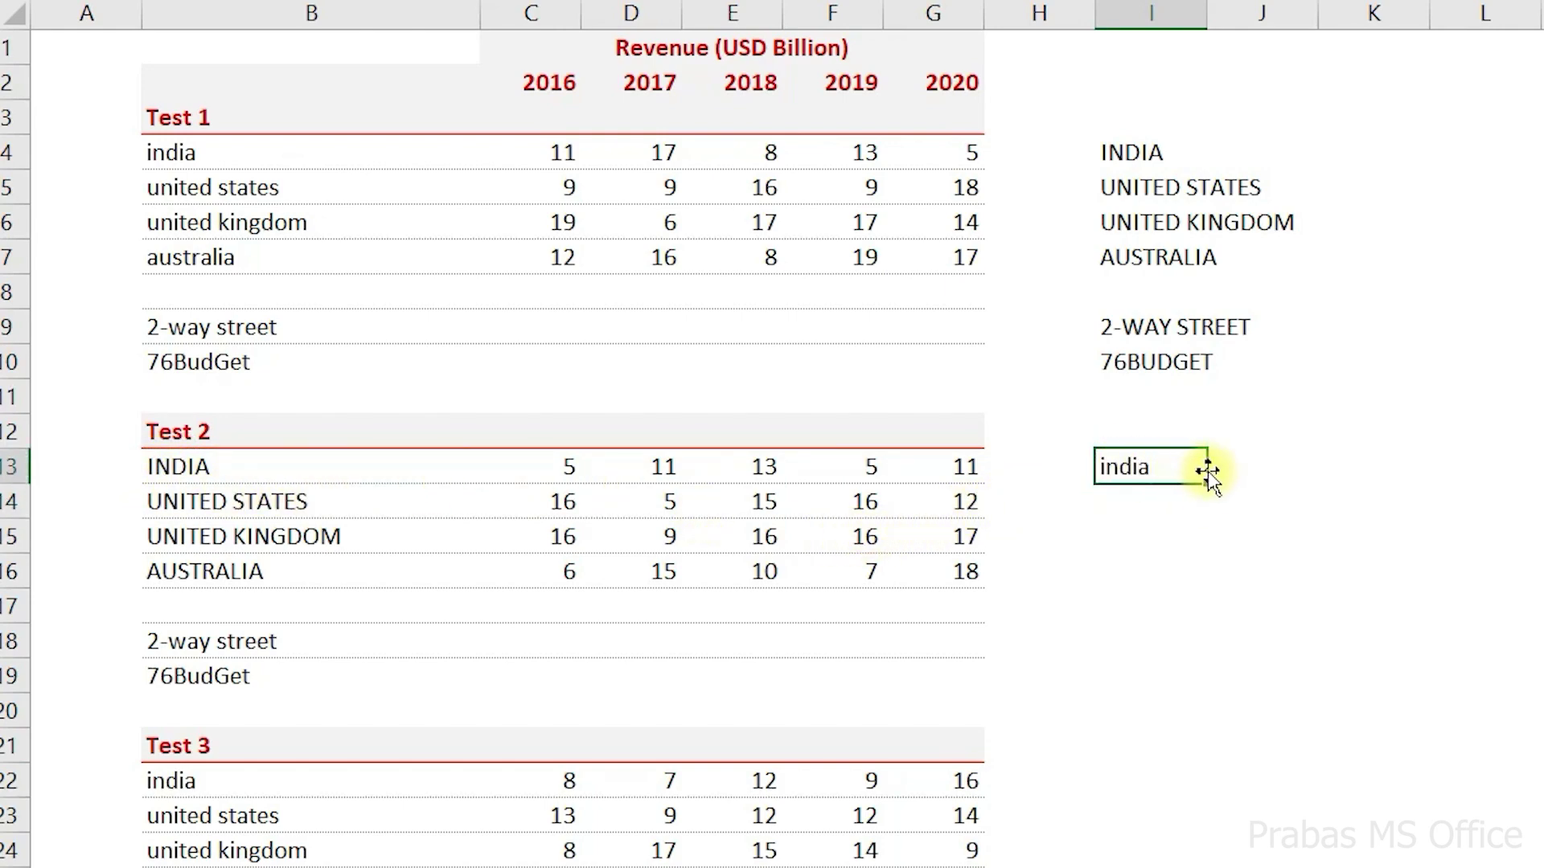
{"action": "left_click_drag", "start_coordinate": [1206, 483], "coordinate": [1185, 646]}
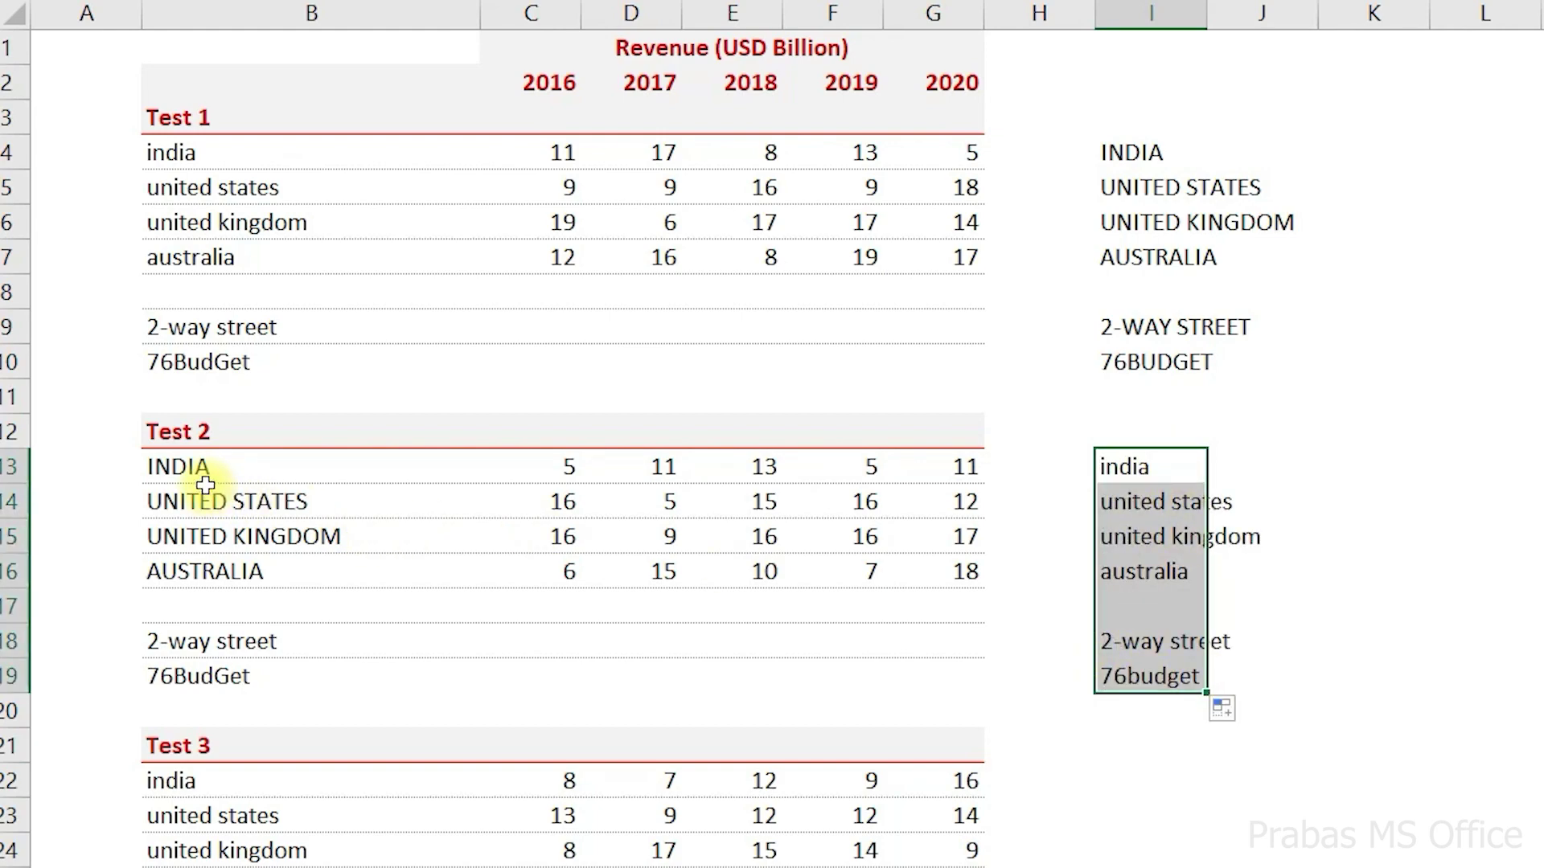
{"action": "scroll", "coordinate": [207, 474], "scroll_direction": "down", "scroll_amount": 1}
- Enter =PROPER(B22) in I22 and fill it down to I28, giving India through 76Budget
{"action": "left_click", "coordinate": [1133, 704]}
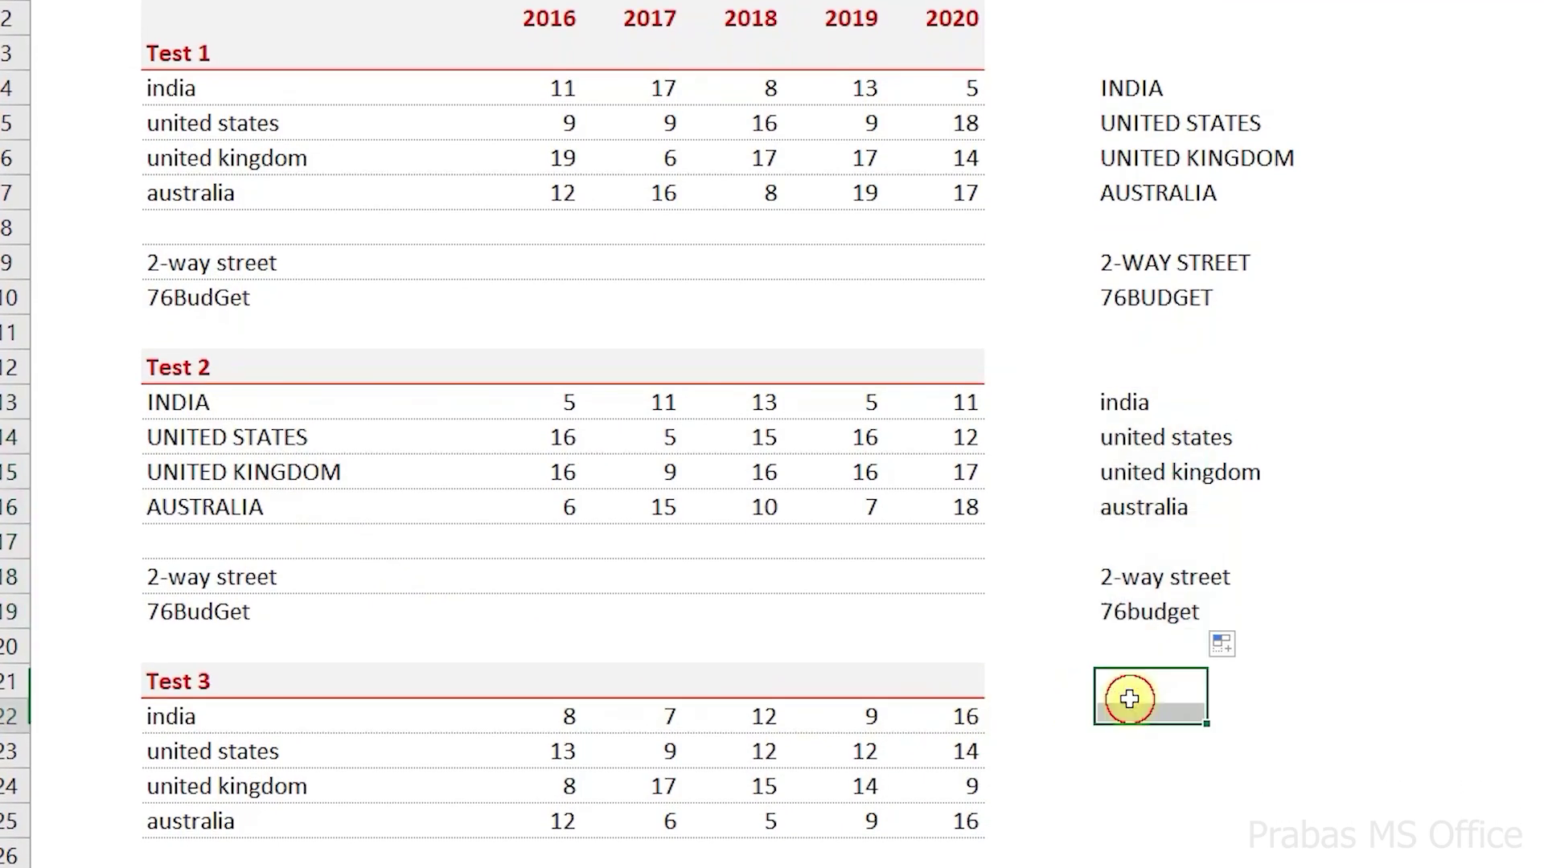
{"action": "type", "text": "=pro"}
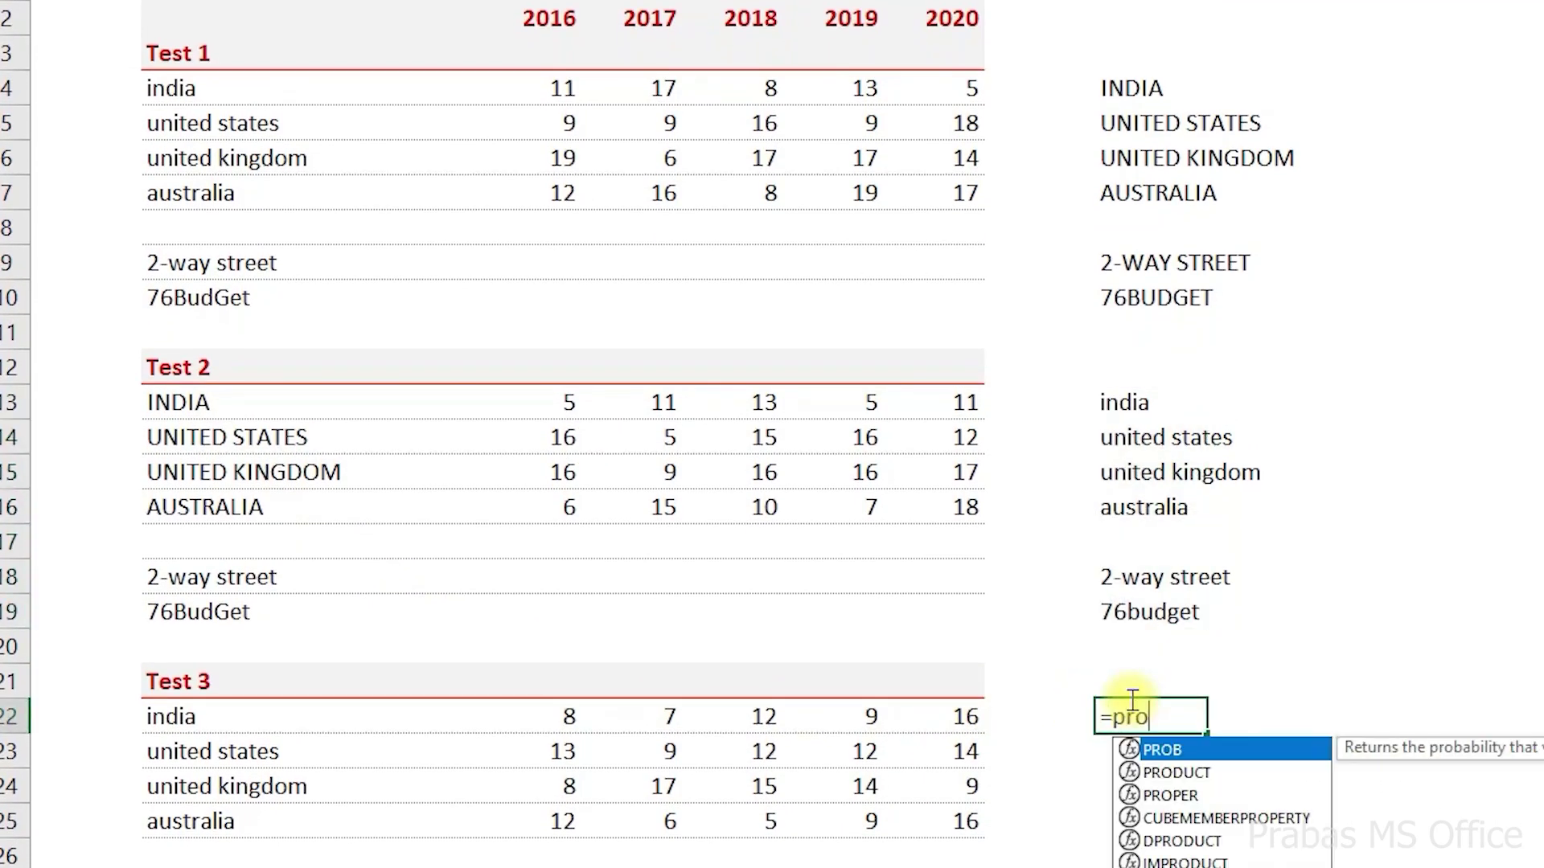
{"action": "key", "text": "Down"}
{"action": "key", "text": "Down"}
{"action": "key", "text": "Tab"}
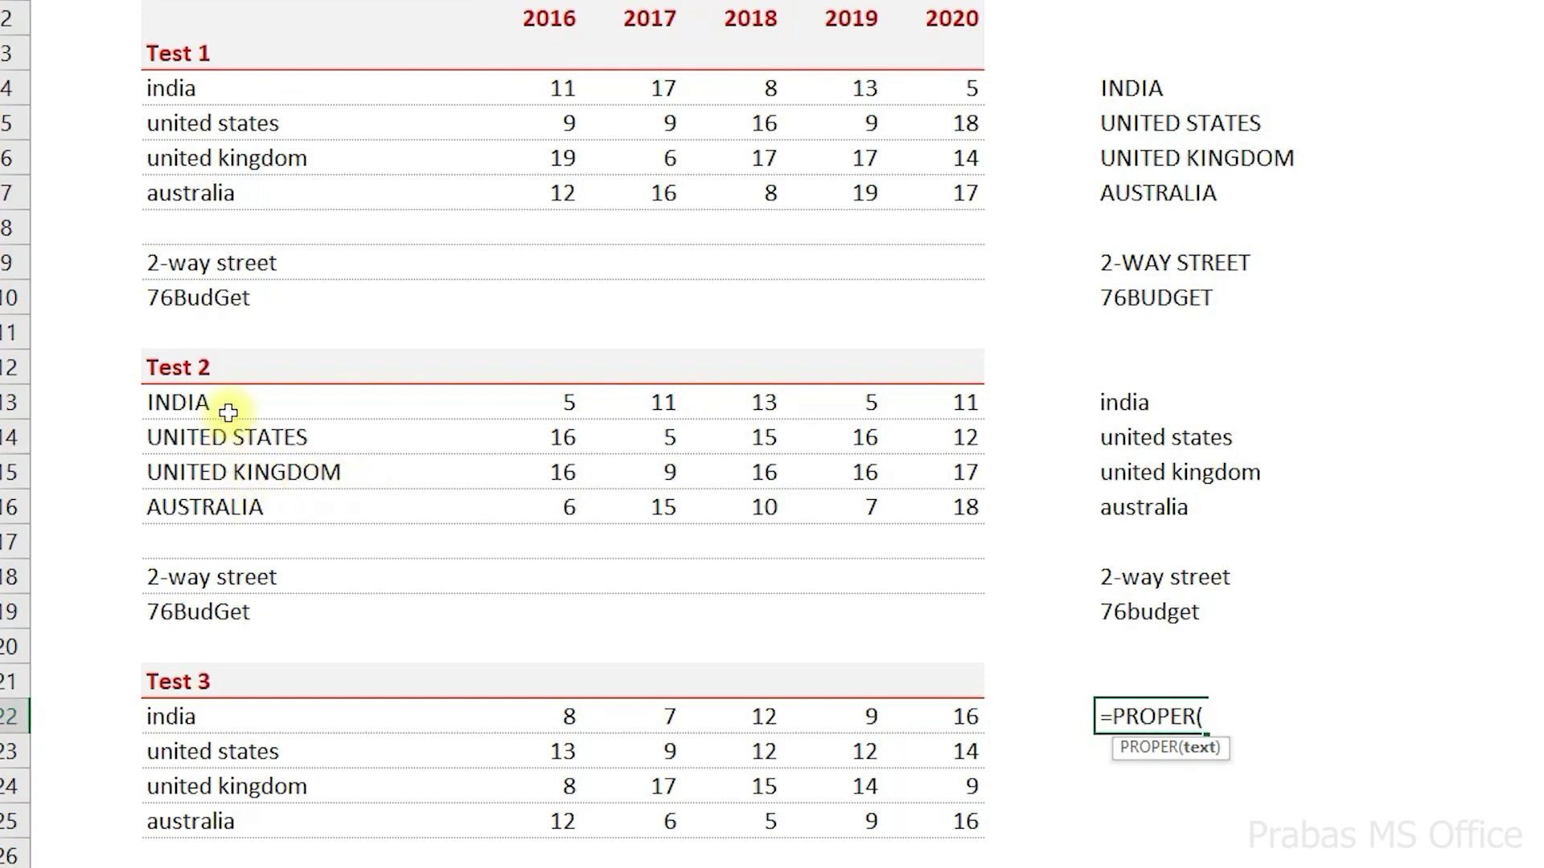
{"action": "scroll", "coordinate": [1022, 683], "scroll_direction": "down", "scroll_amount": 2}
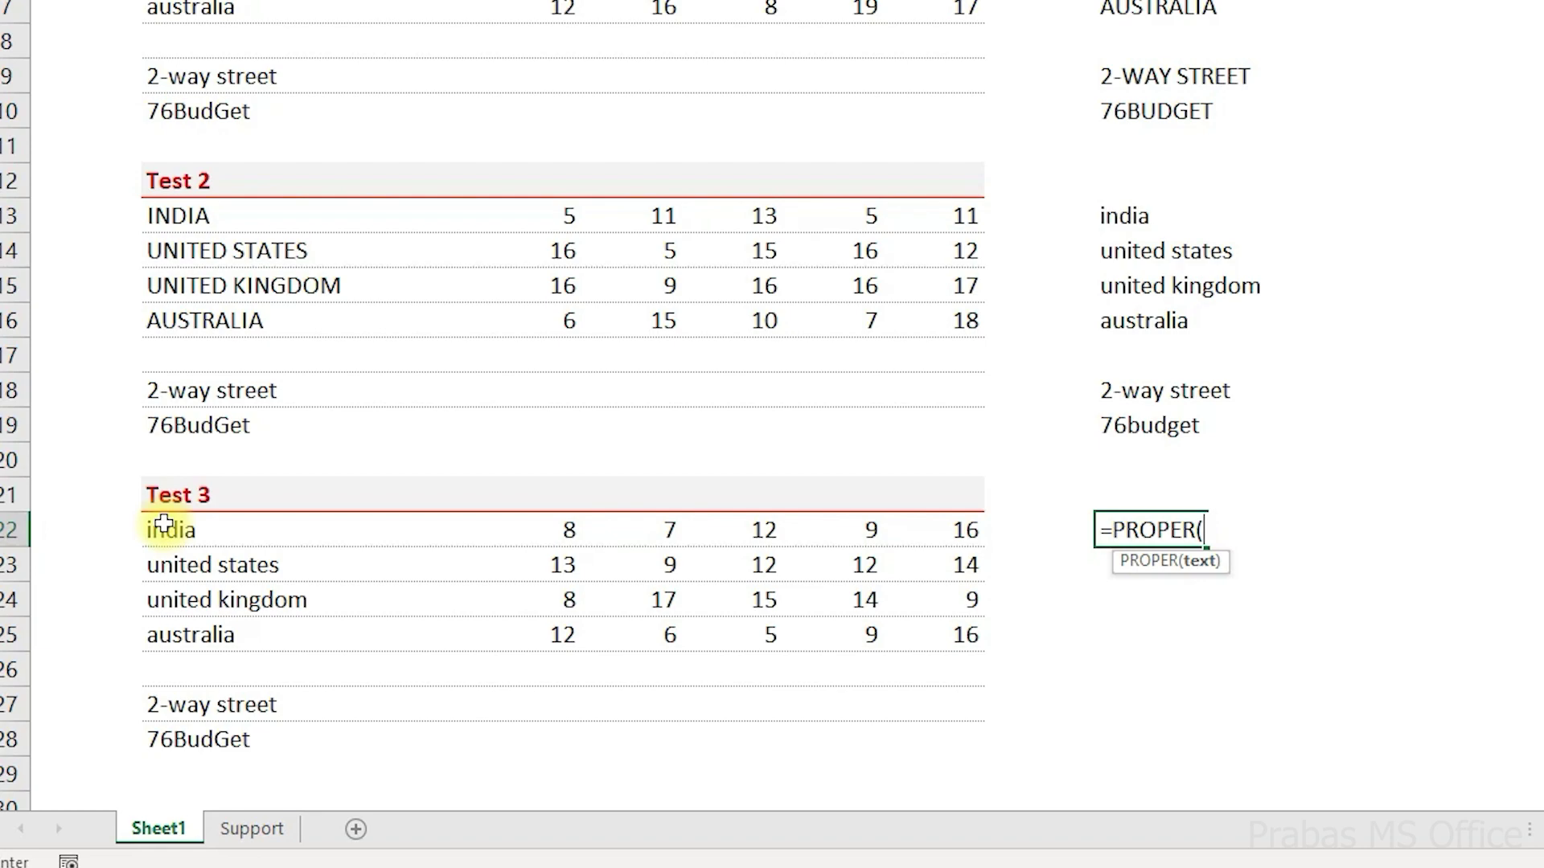
{"action": "left_click", "coordinate": [201, 529]}
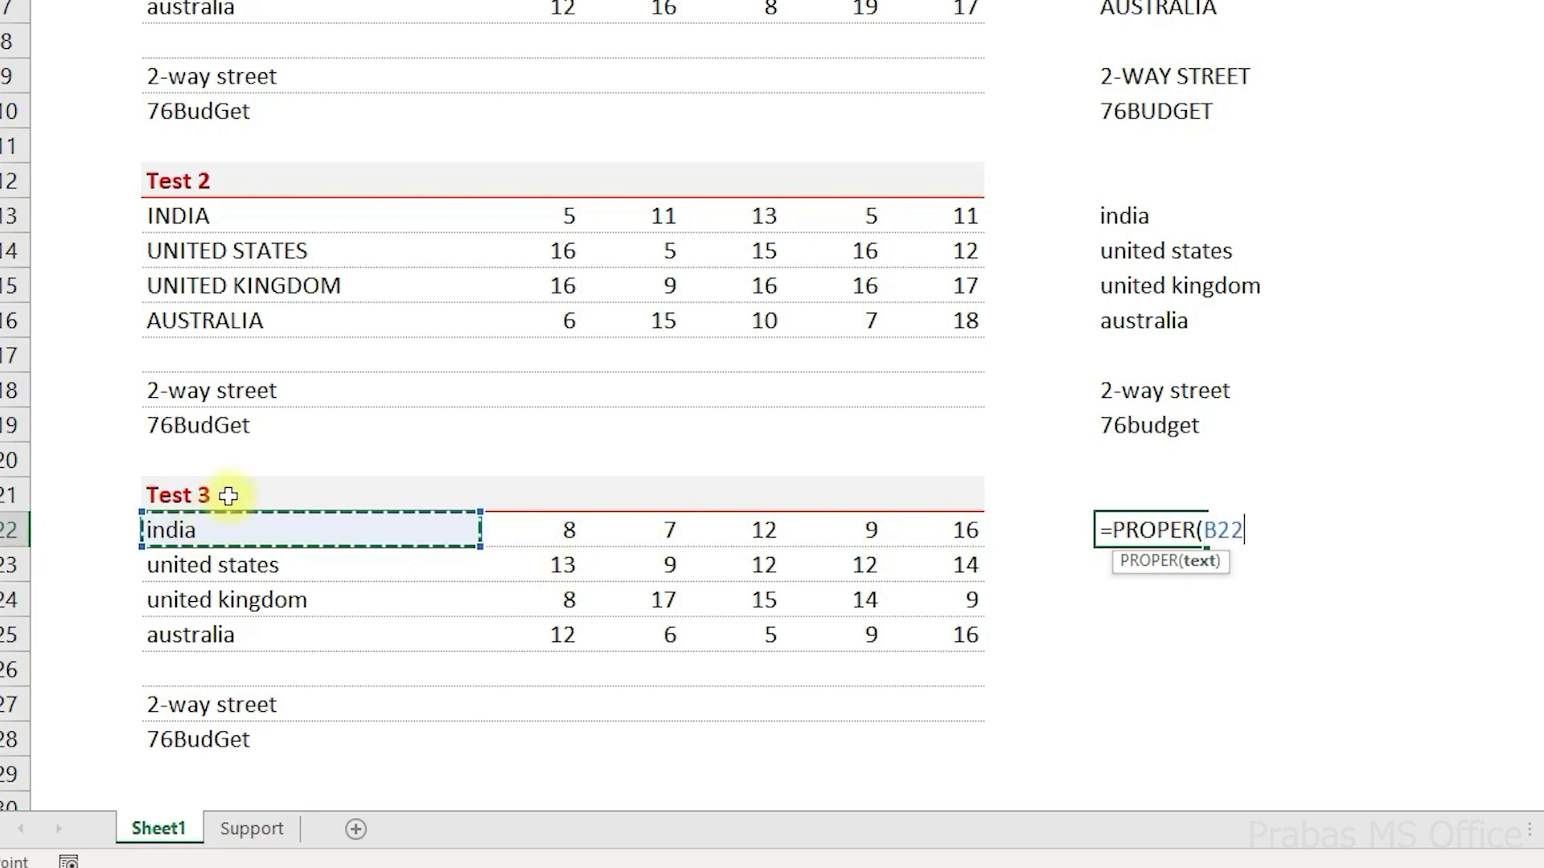
{"action": "key", "text": "Return"}
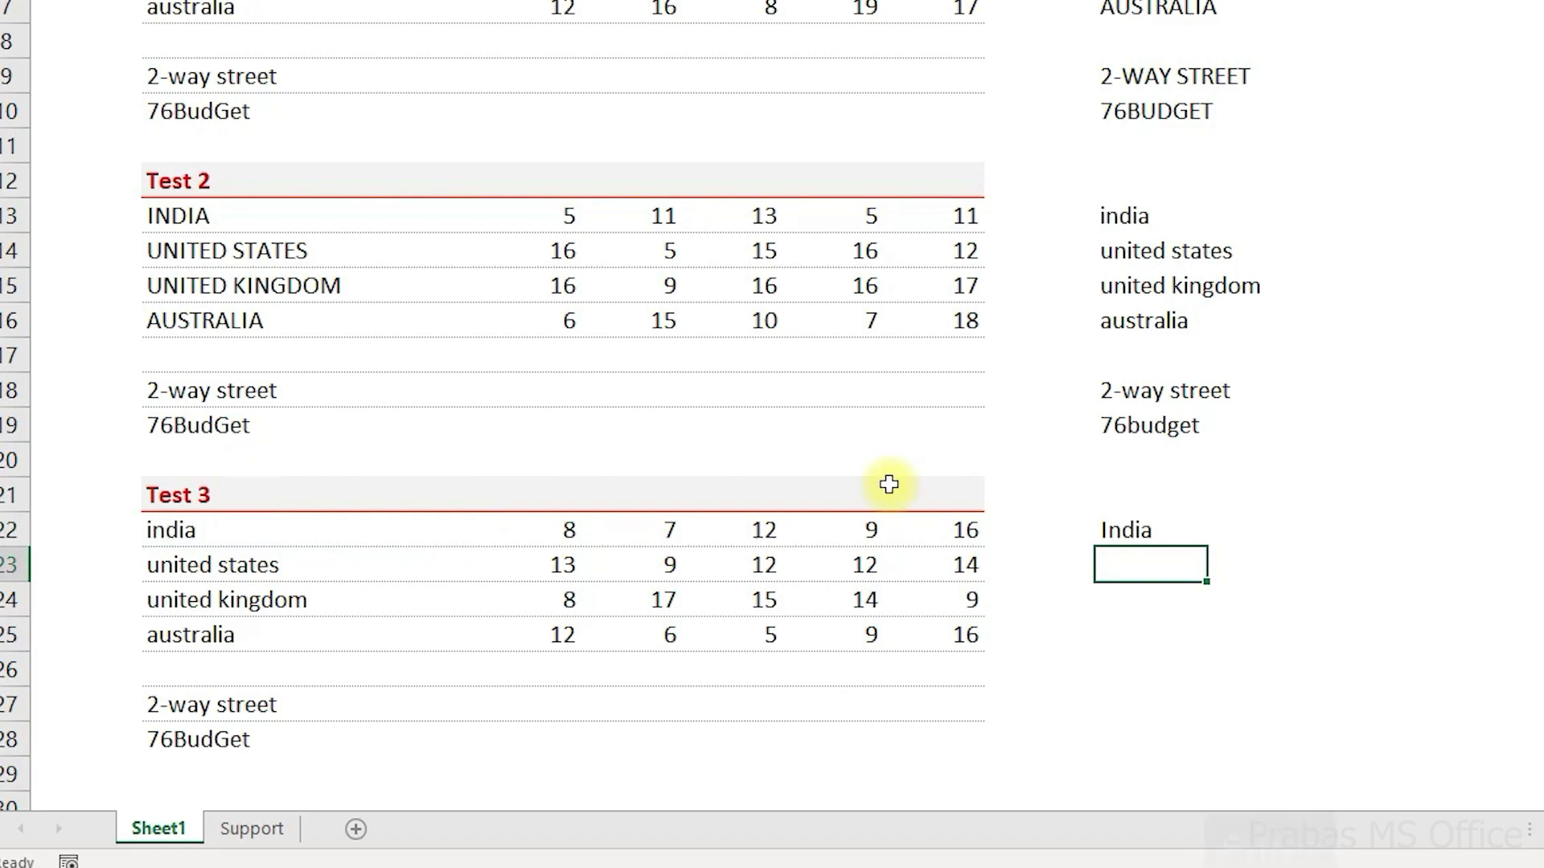
{"action": "left_click", "coordinate": [1150, 530]}
{"action": "left_click_drag", "start_coordinate": [1206, 547], "coordinate": [1204, 740]}
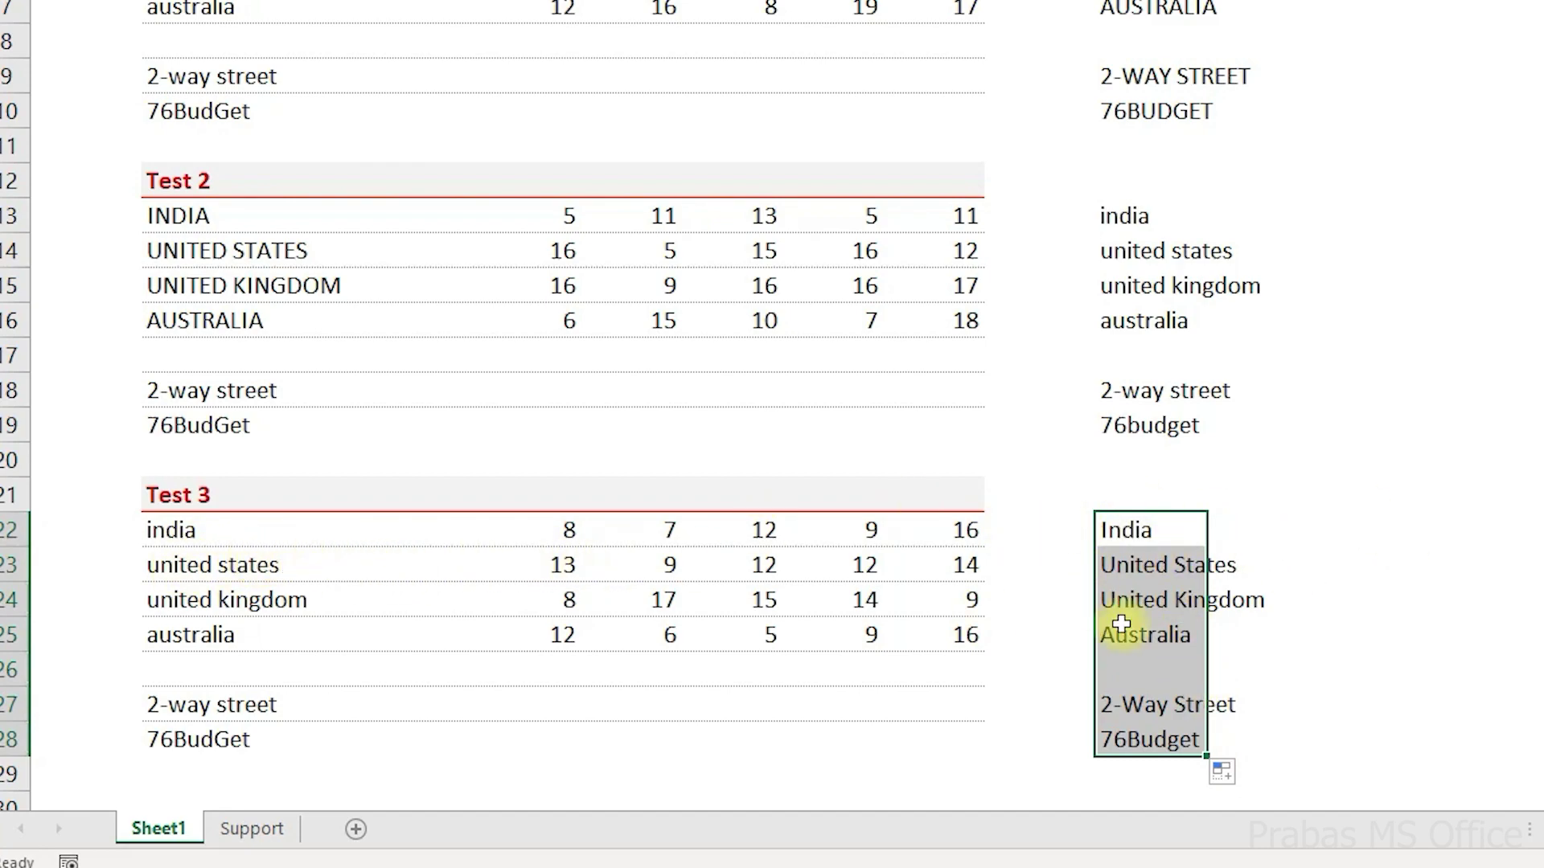
{"action": "left_click", "coordinate": [1150, 599]}
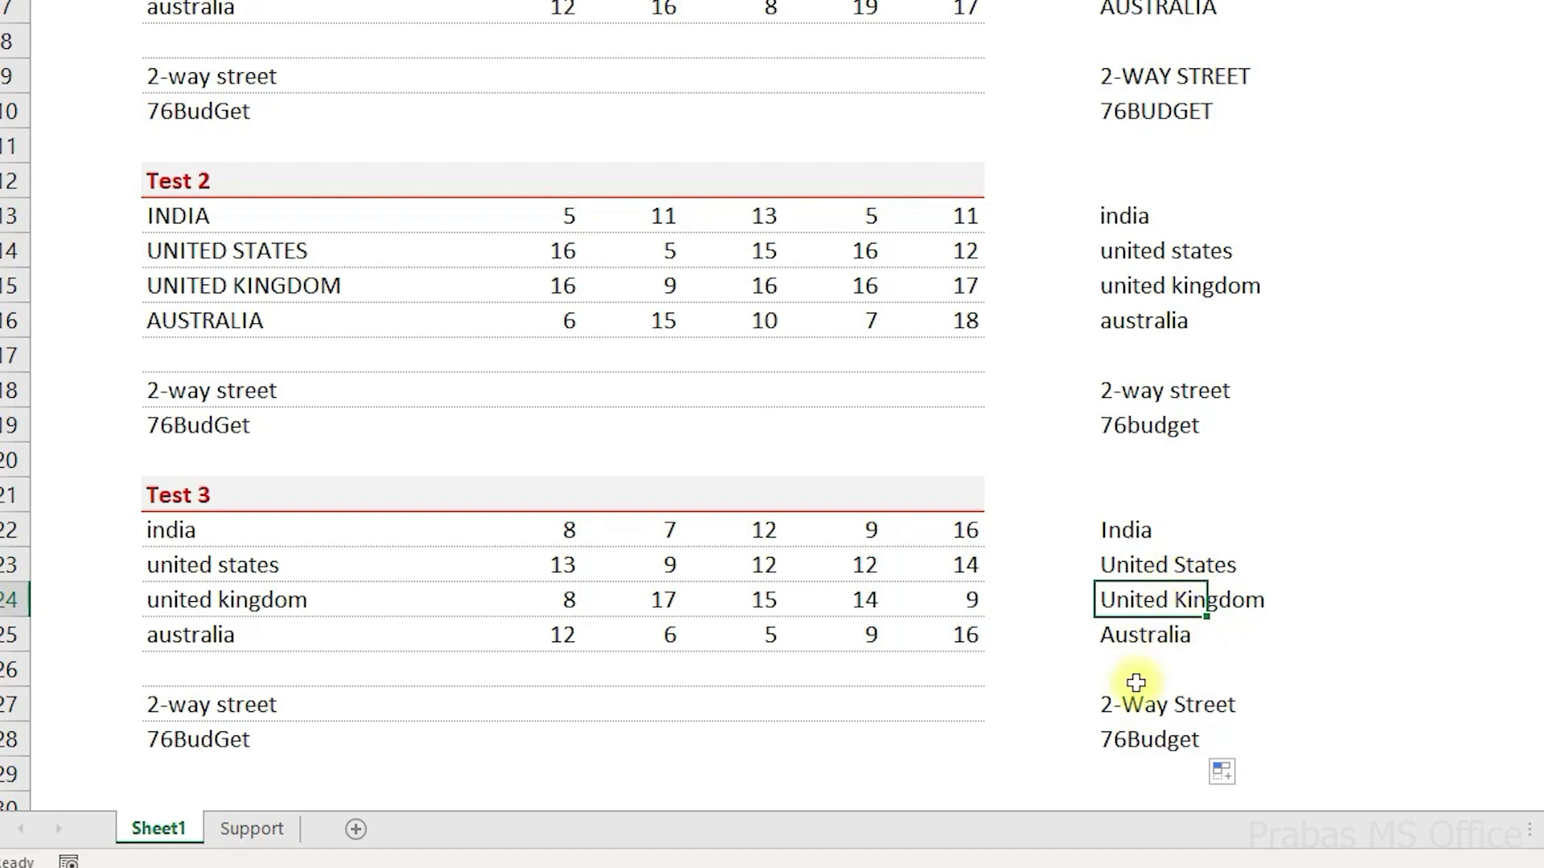